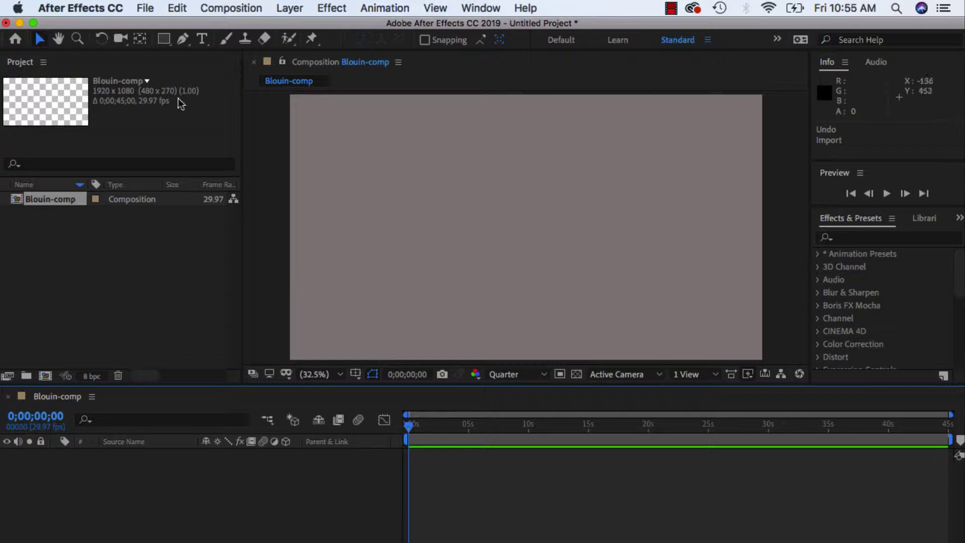
Import the 3648 x 5472 cloud JPG into the project with File > Import > File.
left_click(145, 8)
mouse_move(190, 206)
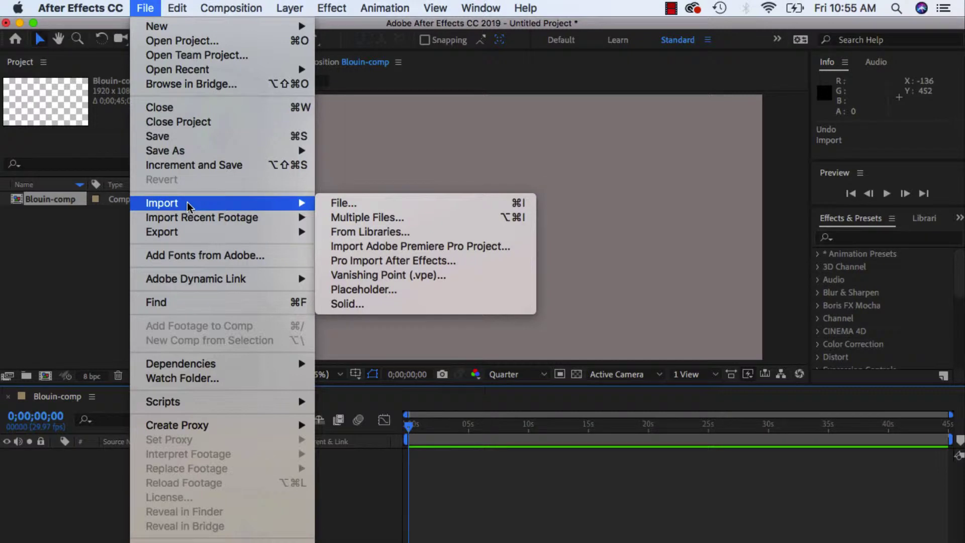
left_click(338, 203)
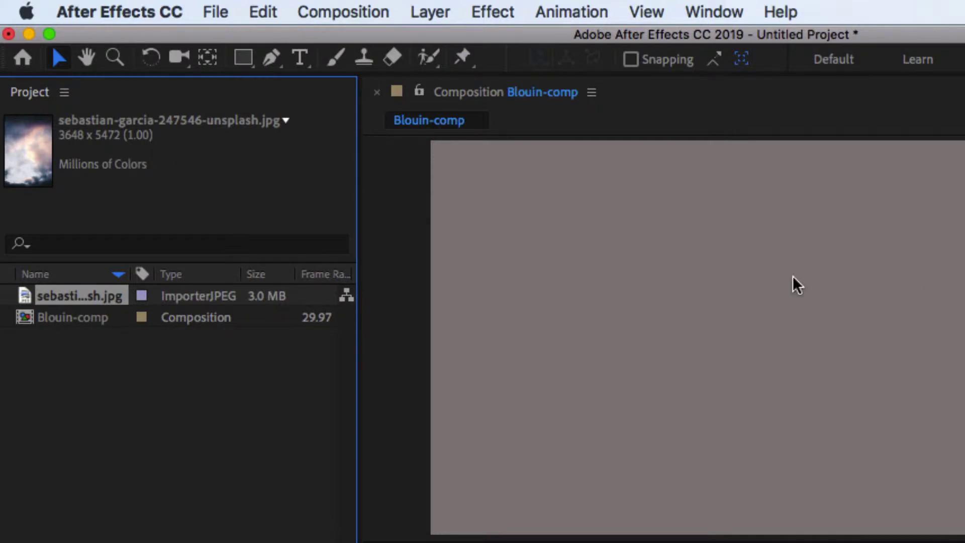
left_click(373, 11)
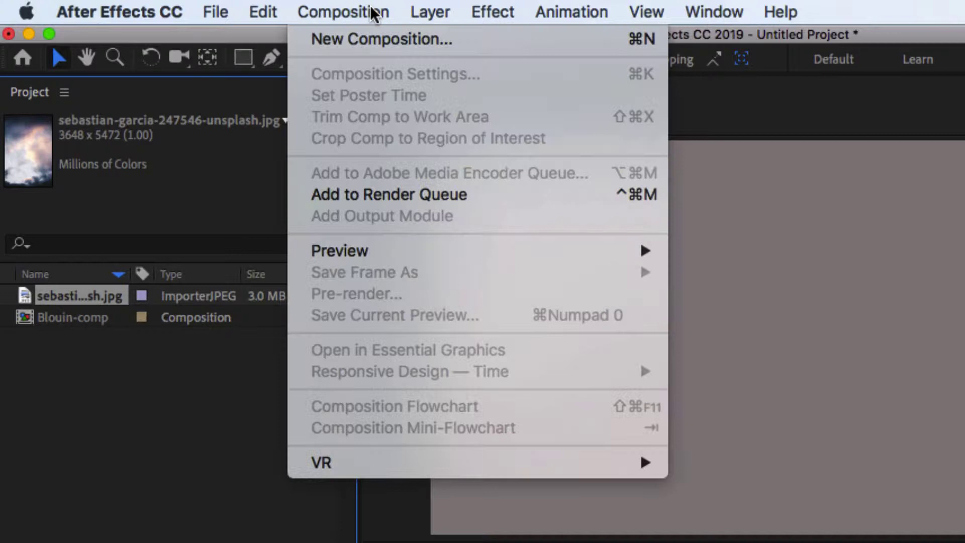
double_click(99, 318)
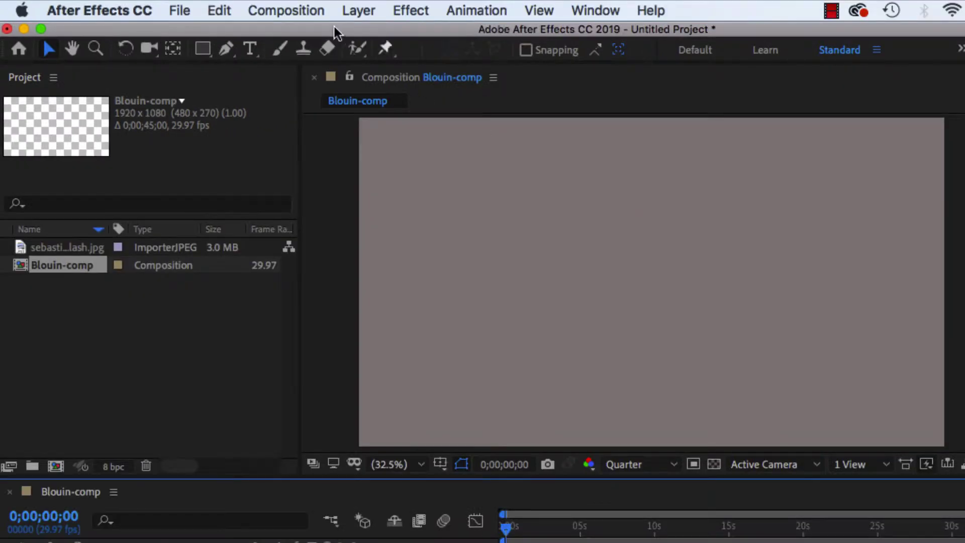
left_click(344, 11)
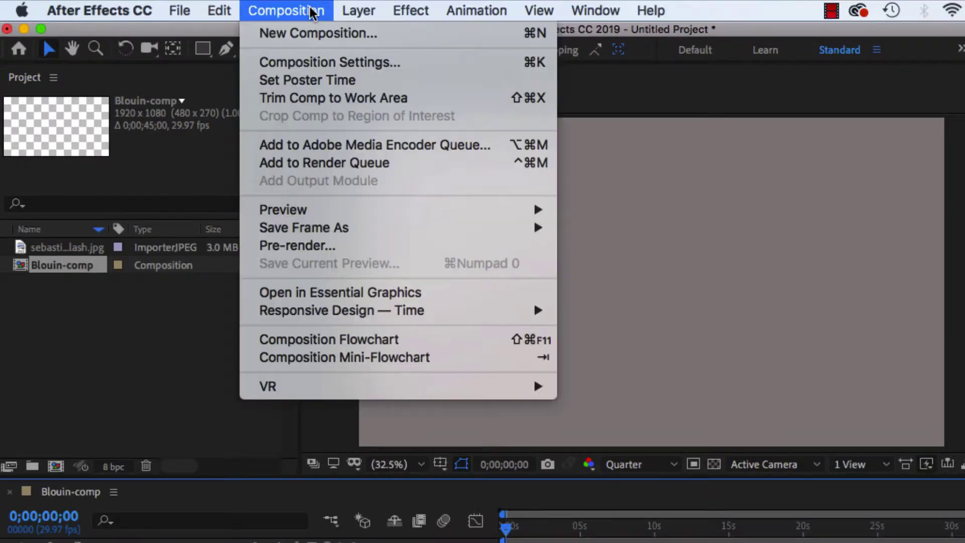
left_click(314, 63)
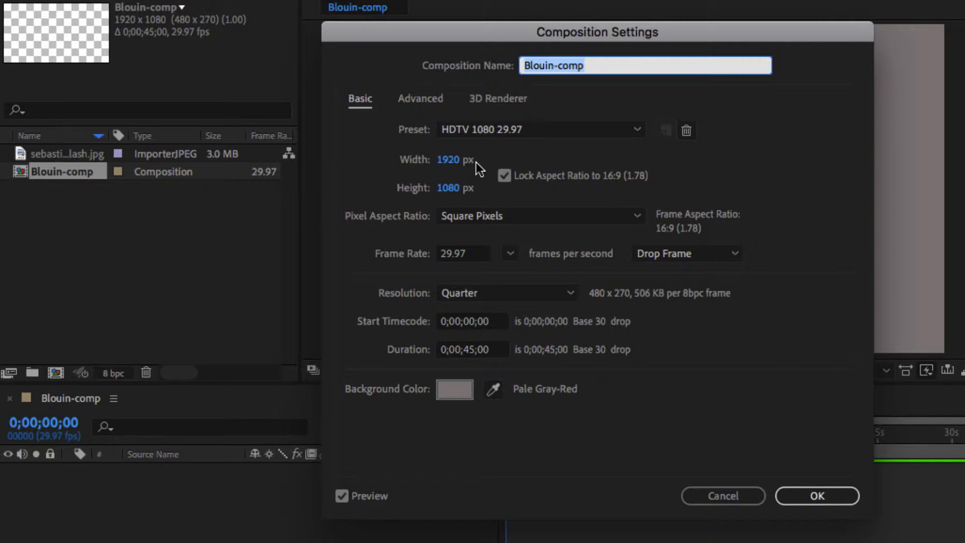
Add the cloud photo to Blouin-comp, move it up-left, and shift its anchor point with Pan Behind.
left_click(829, 493)
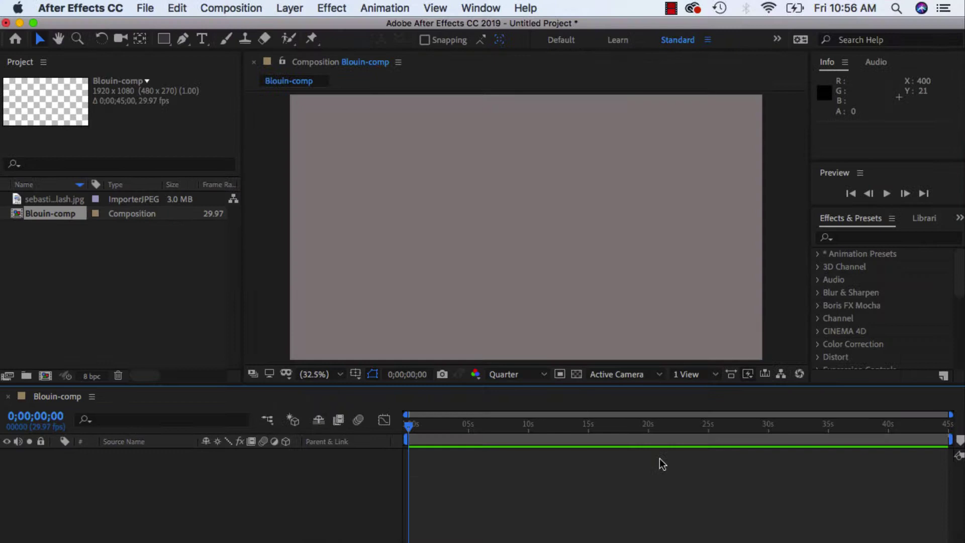
left_click_drag(70, 199, 533, 236)
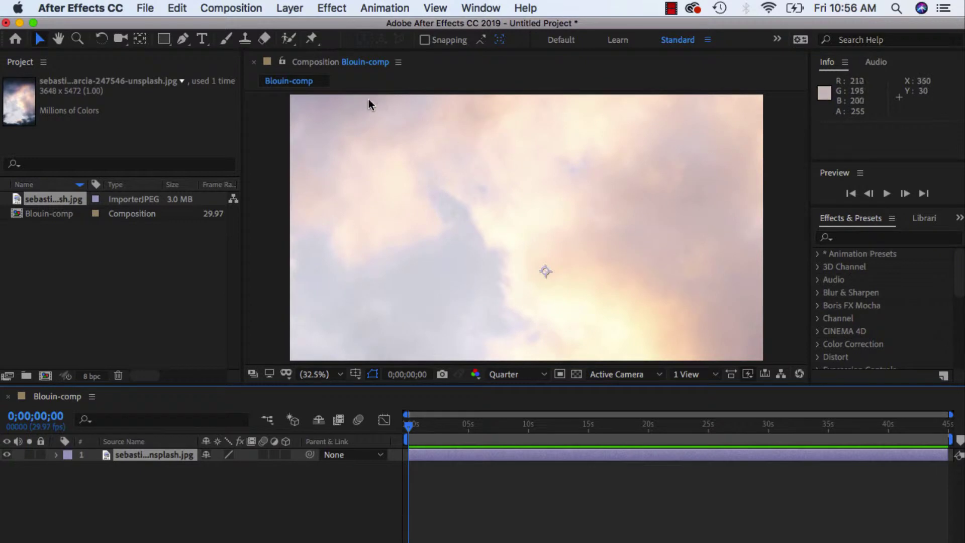
left_click_drag(571, 267, 542, 222)
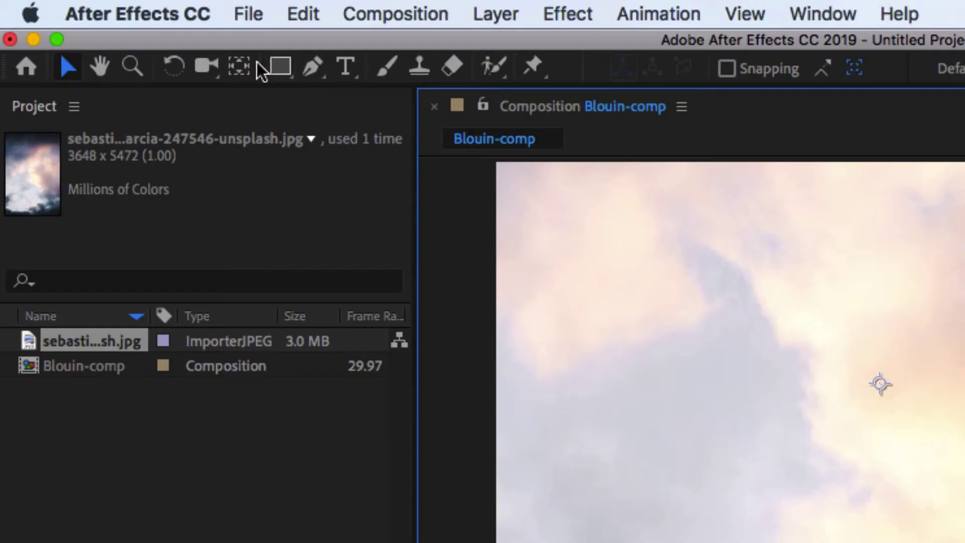
left_click(140, 39)
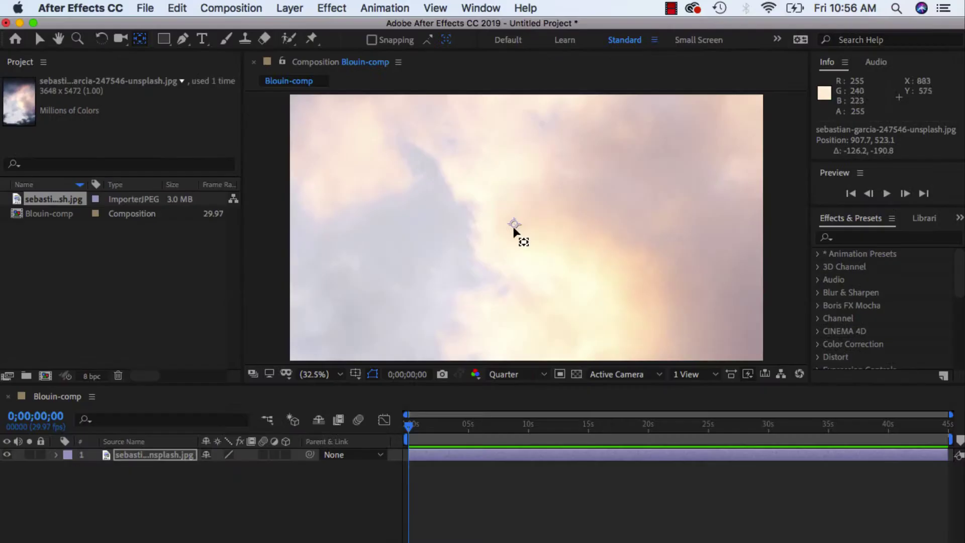
mouse_move(514, 225)
left_mouse_down()
mouse_move(530, 237)
mouse_move(522, 220)
left_mouse_up()
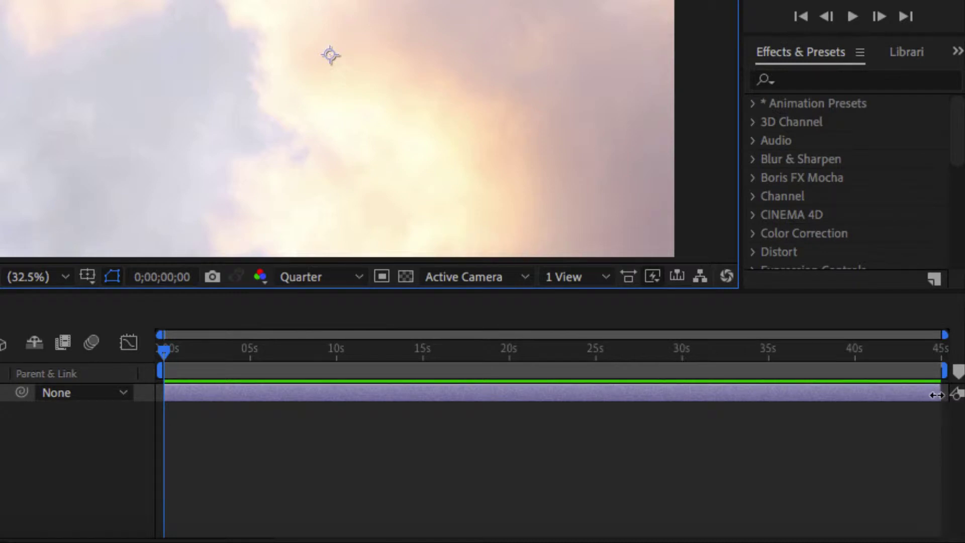
Trim the cloud layer to end at 0;00;10;06 and reveal its Transform properties.
left_click_drag(936, 395, 336, 398)
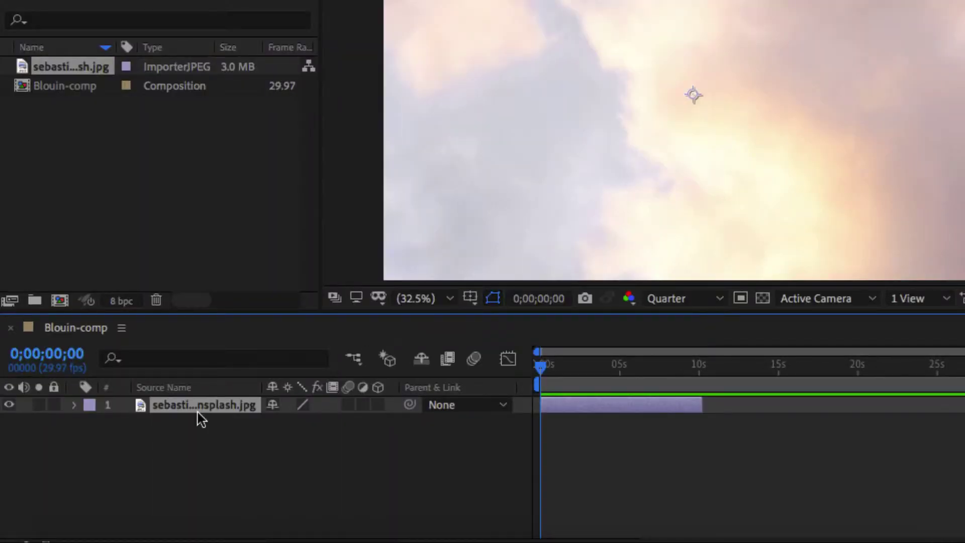
left_click(74, 407)
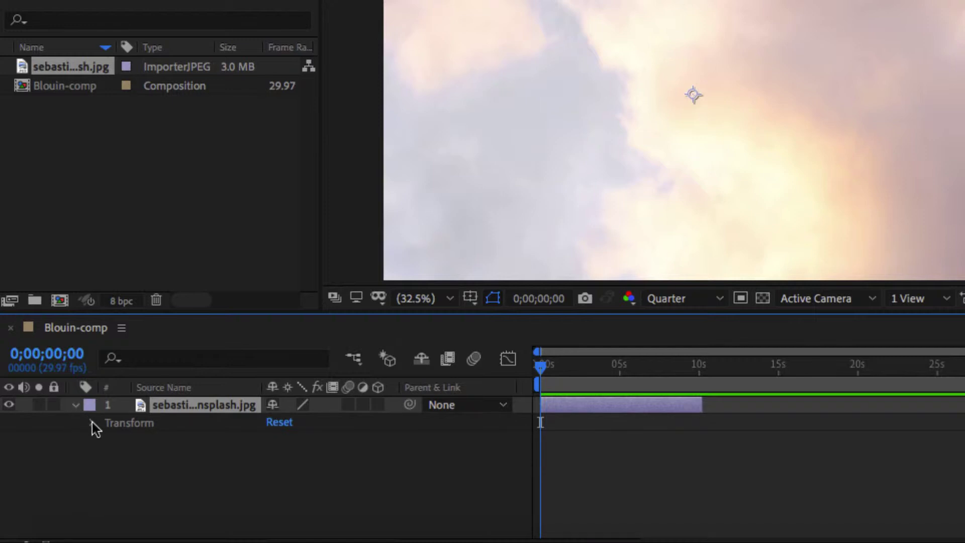
left_click(92, 422)
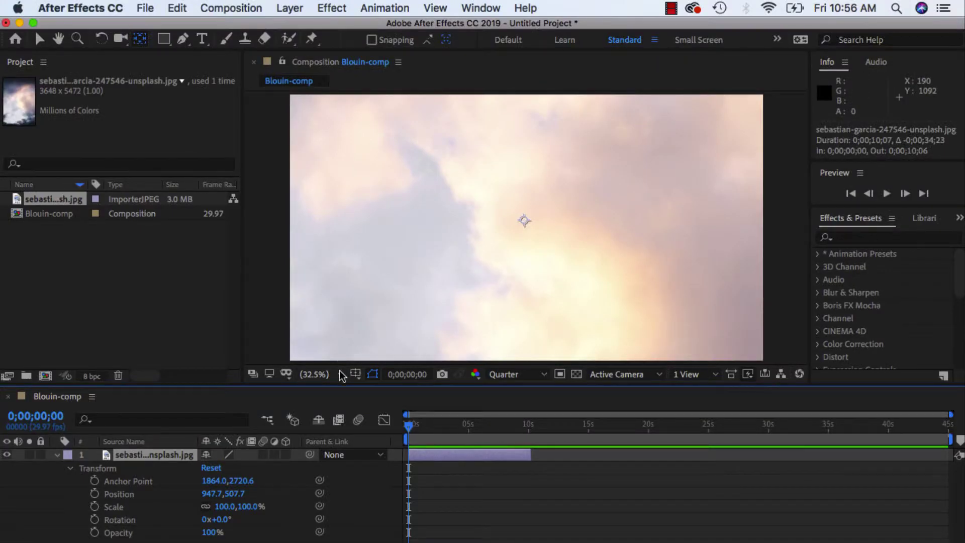
Zoom the viewer to 12.5% and drag the cloud photo down-right to Position 1763.7, 2595.7.
left_click(450, 298)
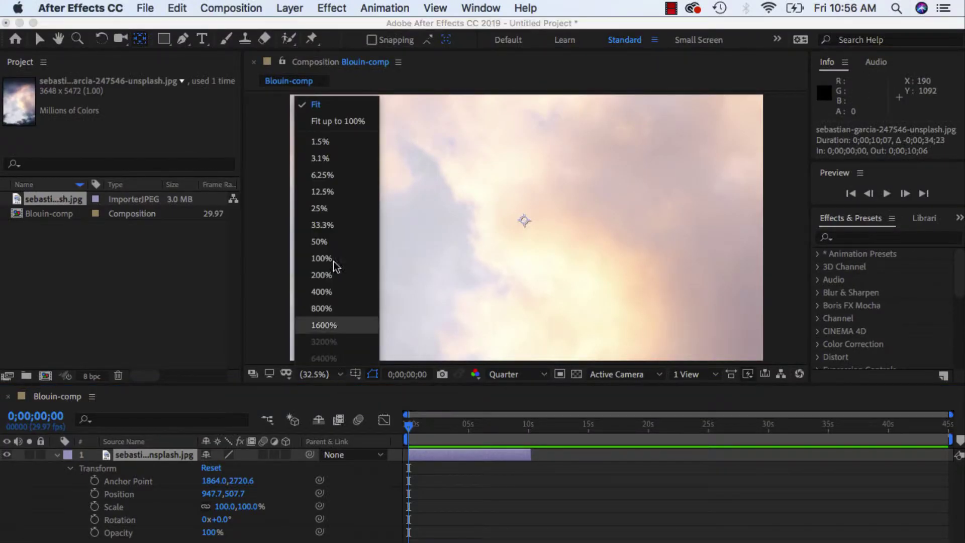
left_click(334, 191)
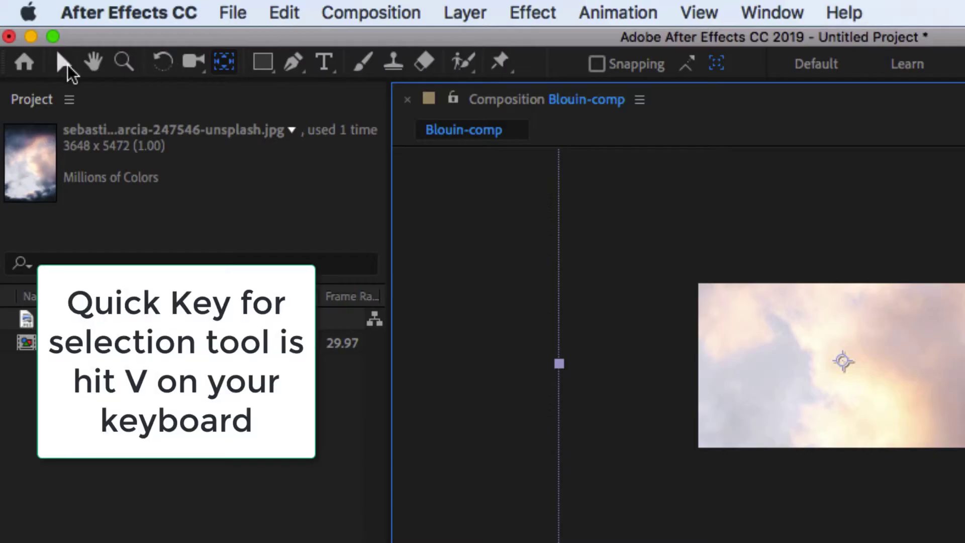
left_click(40, 39)
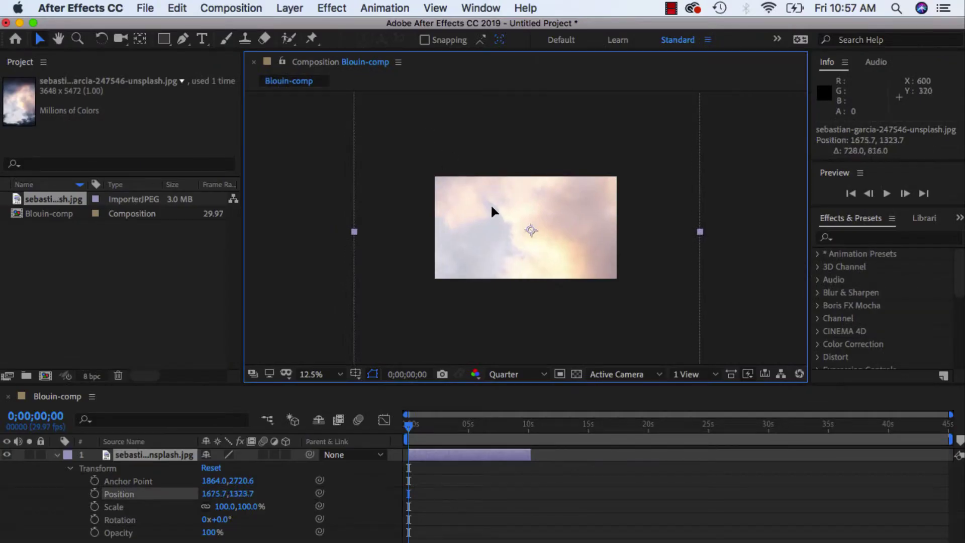
left_click_drag(786, 339, 786, 434)
left_click_drag(492, 270, 487, 300)
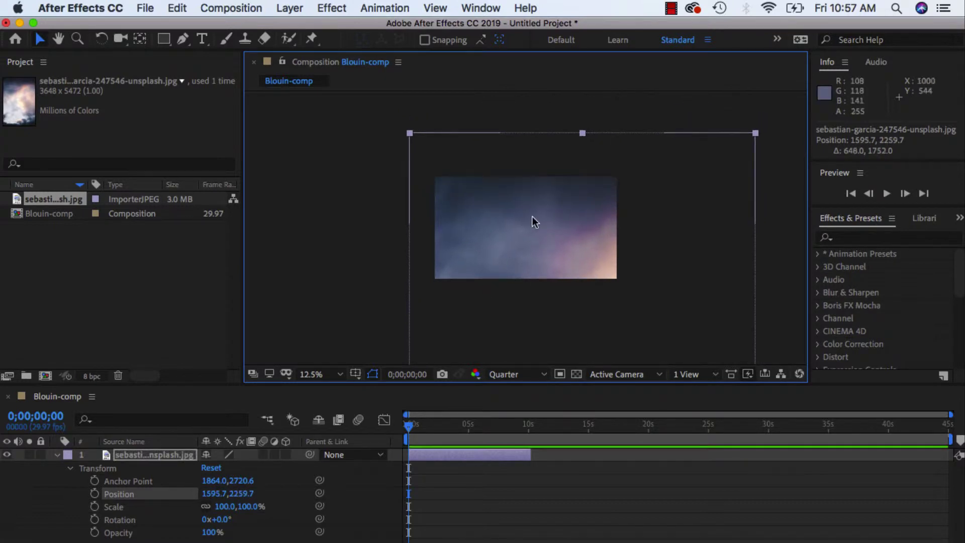
left_click_drag(496, 220, 514, 257)
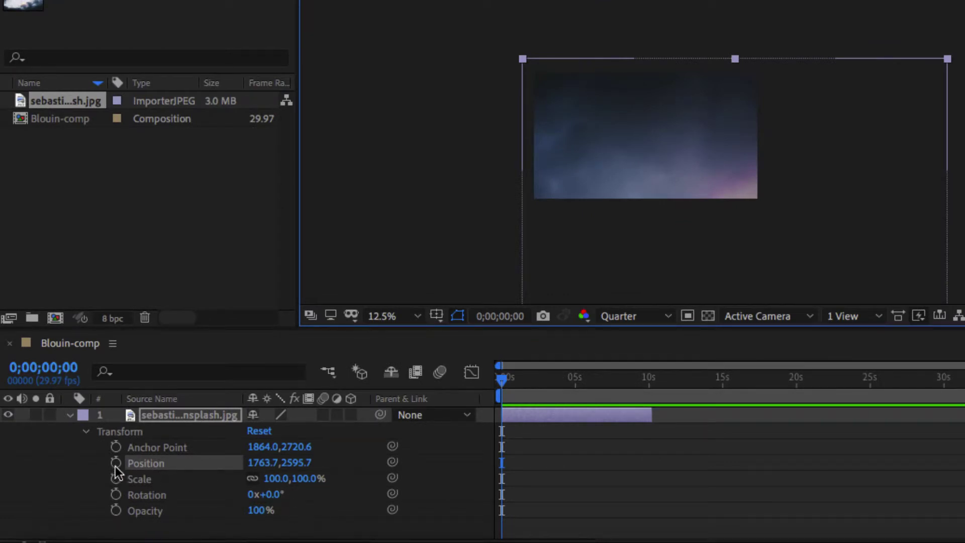
Keyframe the photo's Position at 0;00;00;00, then at 0;00;02;10 and 0;00;04;26 with new placements.
left_click(115, 463)
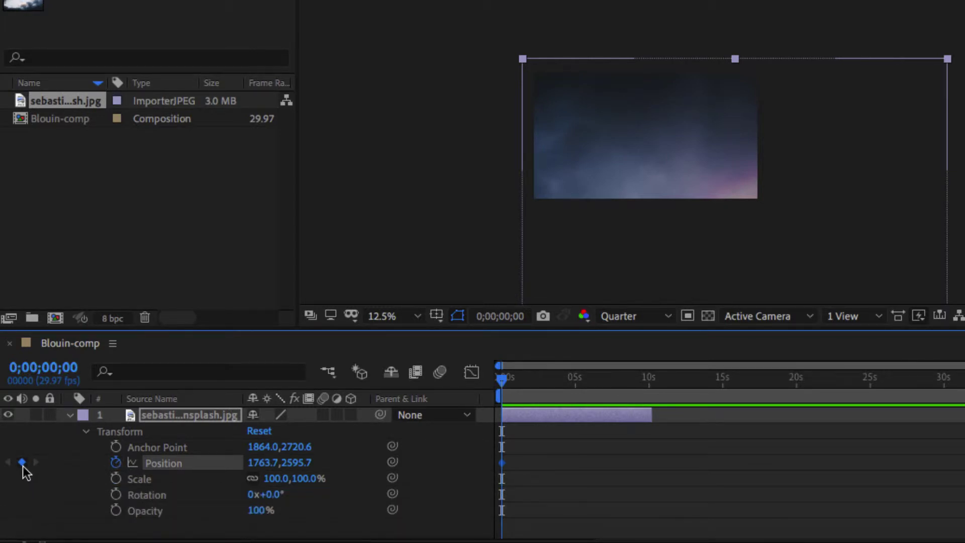
left_click_drag(501, 381, 538, 388)
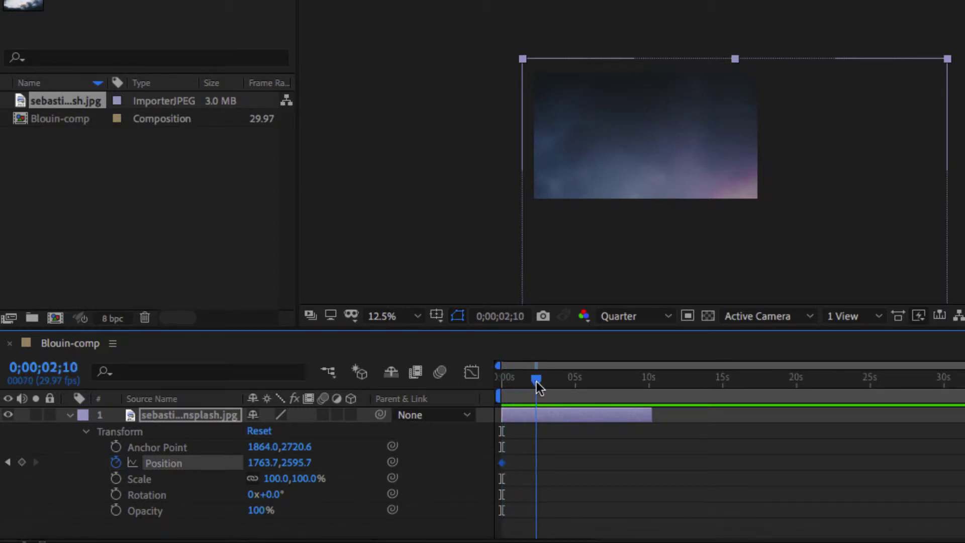
left_click_drag(641, 180, 508, 110)
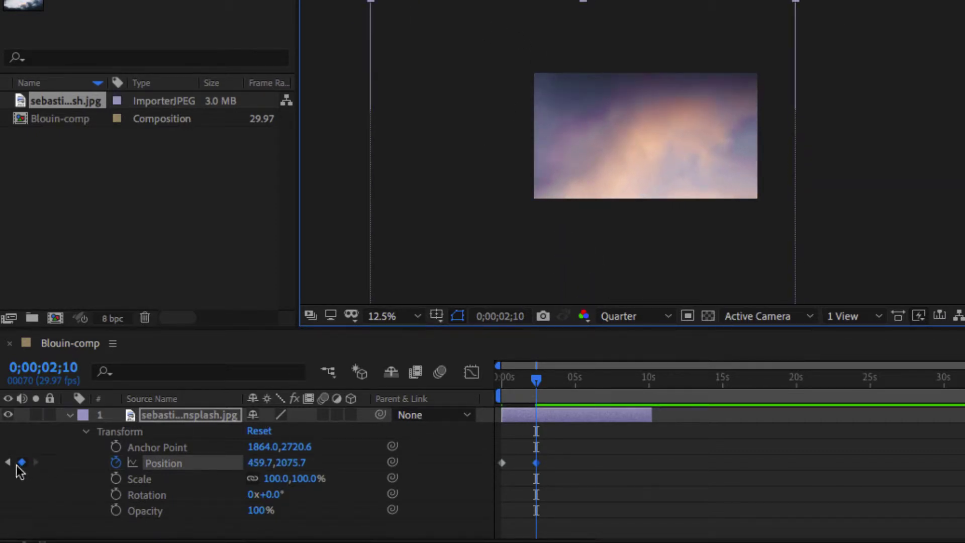
left_click(537, 382)
left_click_drag(537, 382, 574, 382)
left_click_drag(584, 178, 707, 120)
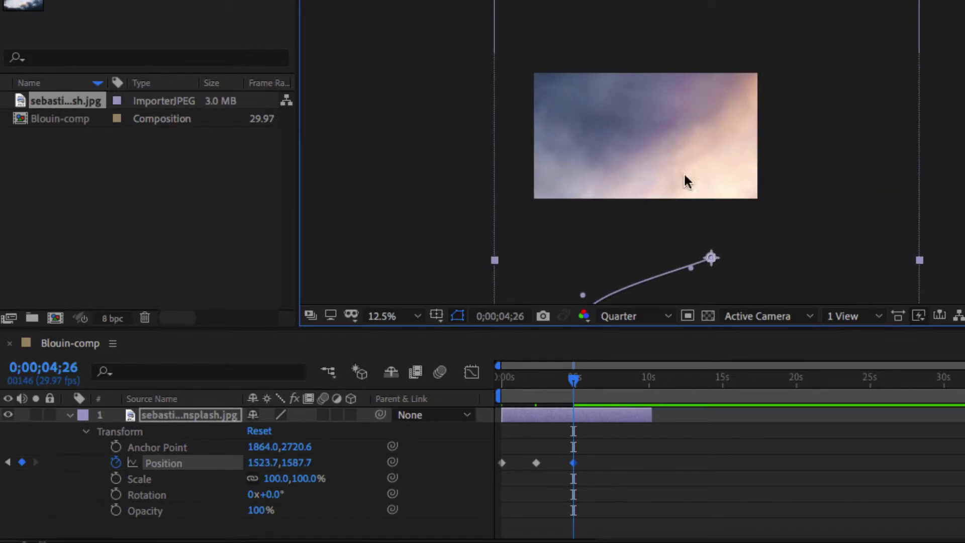
Add the final Position keyframe at 0;00;07;12 reading 27.7, 1771.7, then scrub back to preview.
left_click_drag(575, 383, 617, 386)
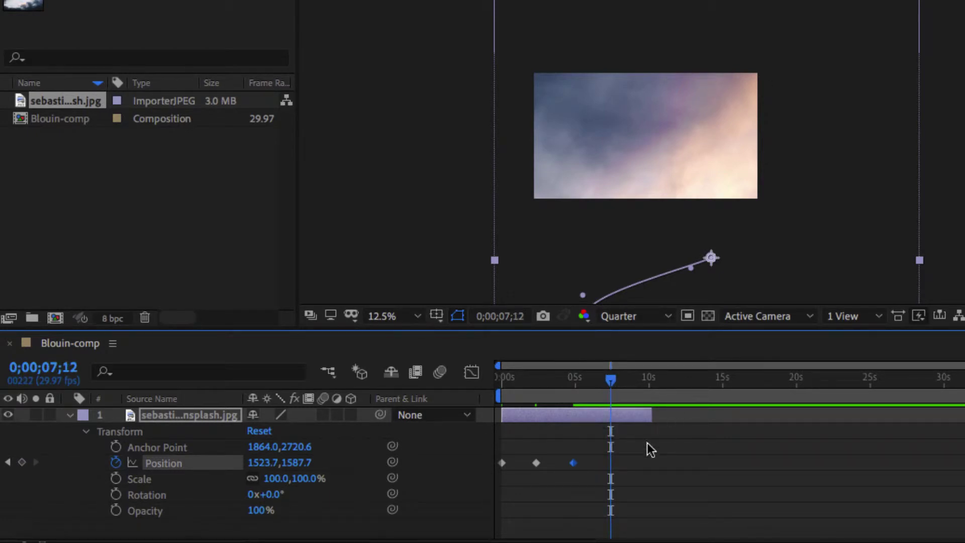
left_click(21, 462)
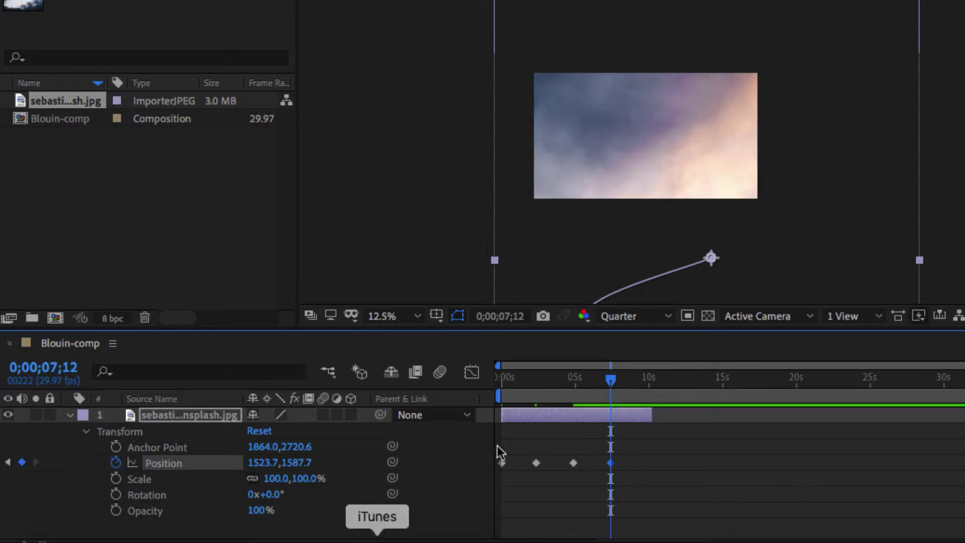
left_click(677, 125)
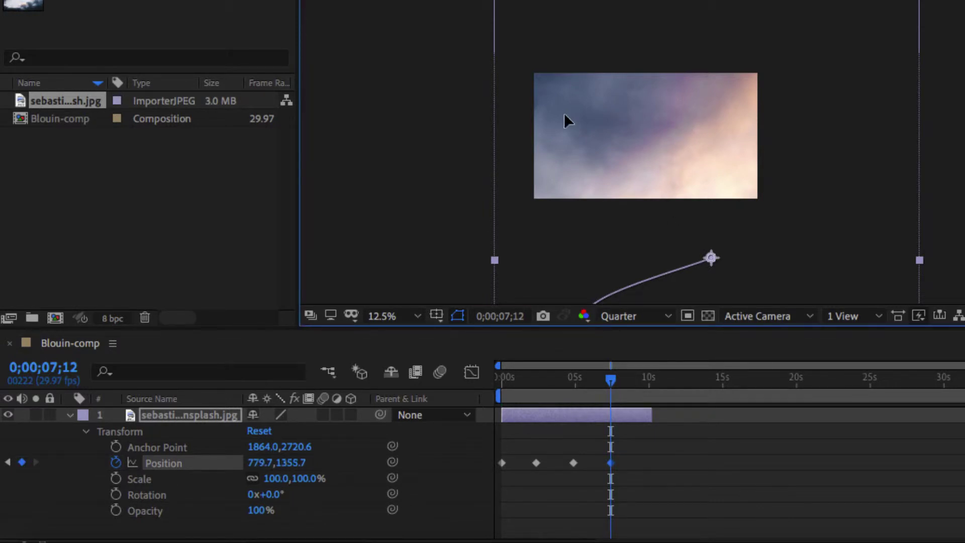
left_click_drag(564, 115, 504, 147)
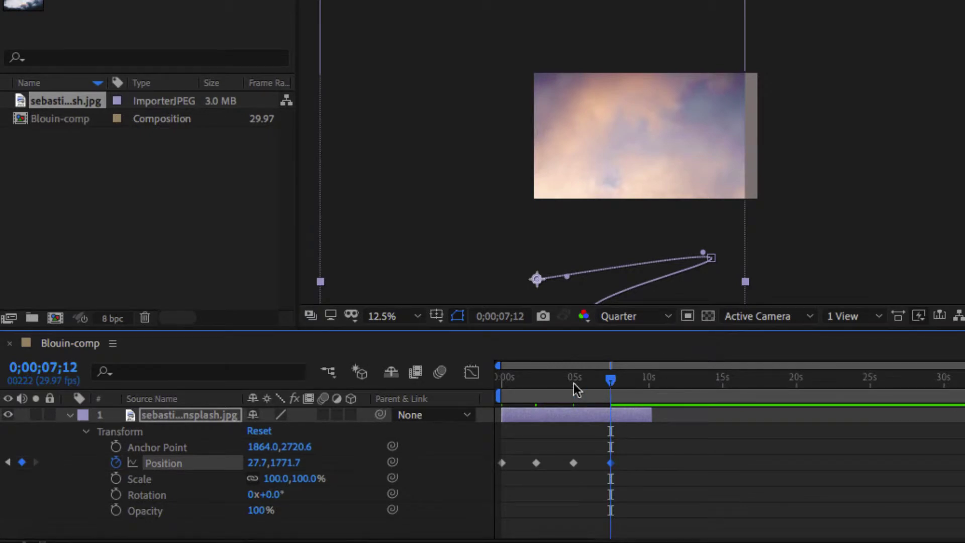
mouse_move(573, 388)
left_mouse_down()
mouse_move(497, 395)
mouse_move(557, 397)
left_mouse_up()
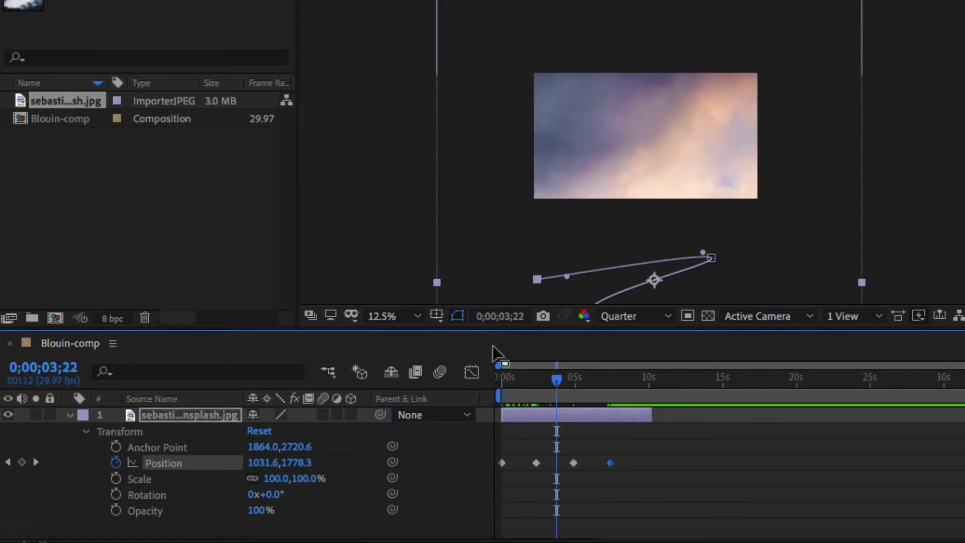
Fit the composition in the viewer and scrub through the pan from the start.
left_click(417, 316)
left_click(408, 4)
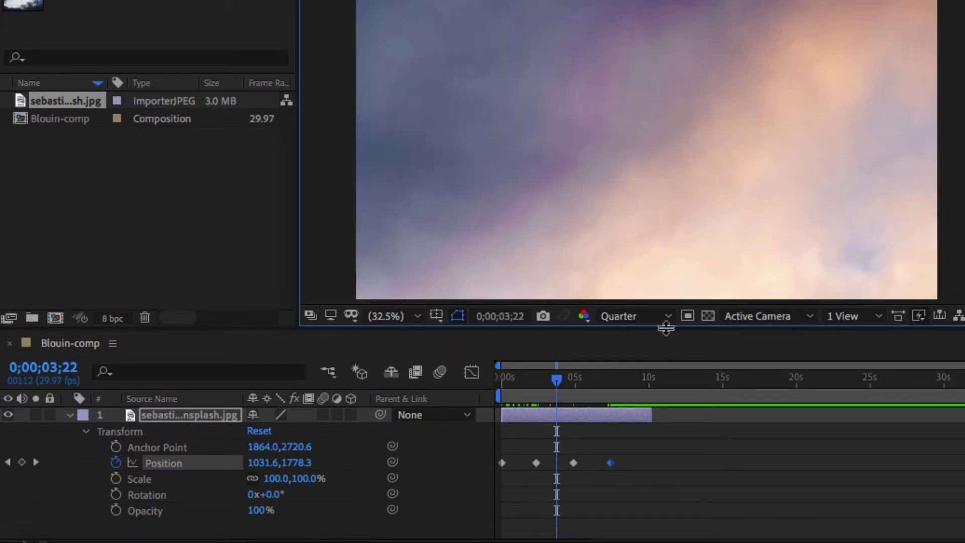
left_click(502, 383)
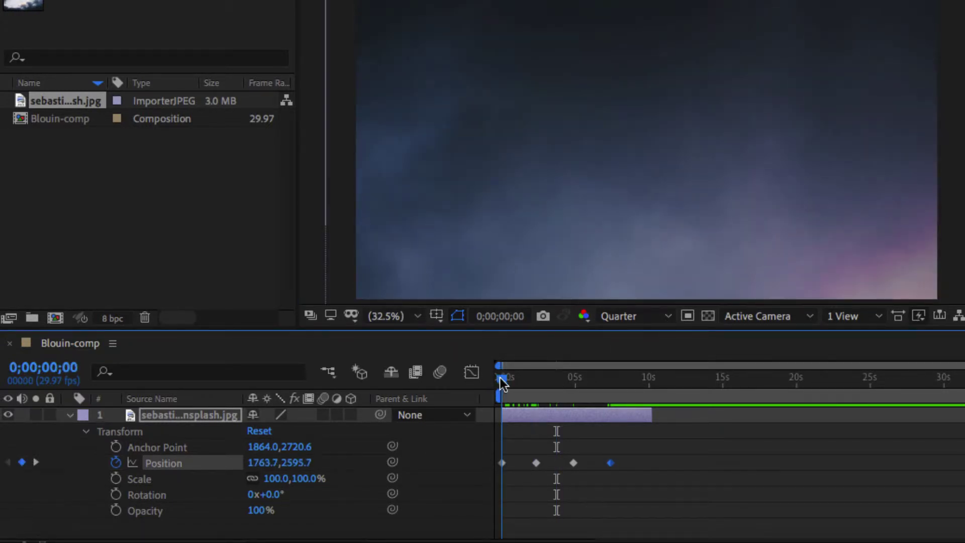
left_click_drag(502, 383, 611, 380)
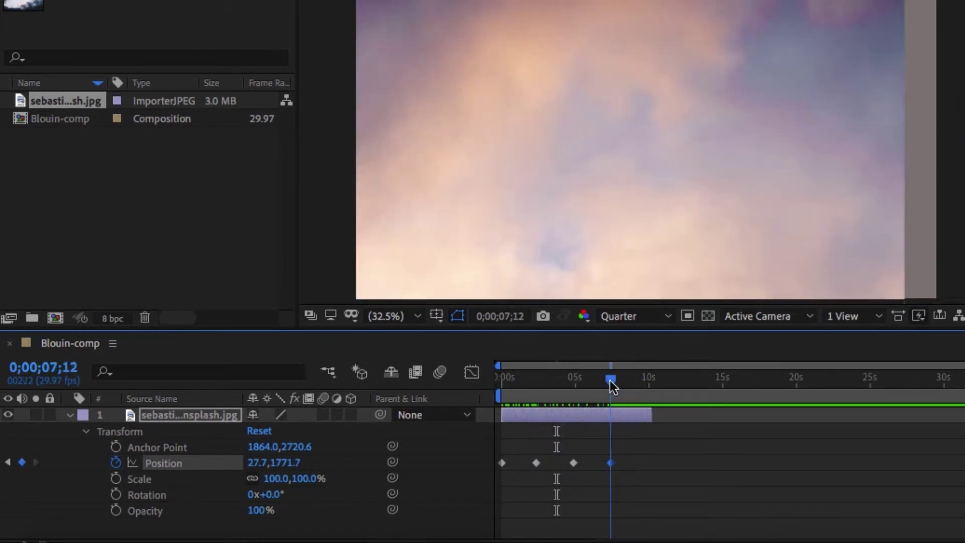
Nudge the photo right at the last Position keyframe to 218.5, 1762.5, then scrub back.
left_click(830, 224)
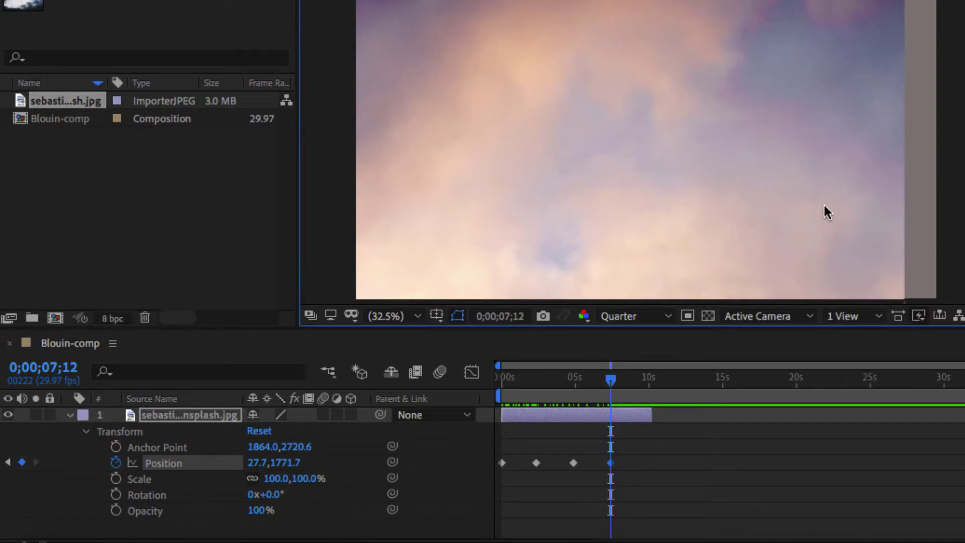
left_click(611, 462)
left_click(699, 227)
left_click_drag(701, 230, 760, 229)
mouse_move(611, 387)
left_mouse_down()
mouse_move(499, 380)
mouse_move(614, 395)
left_mouse_up()
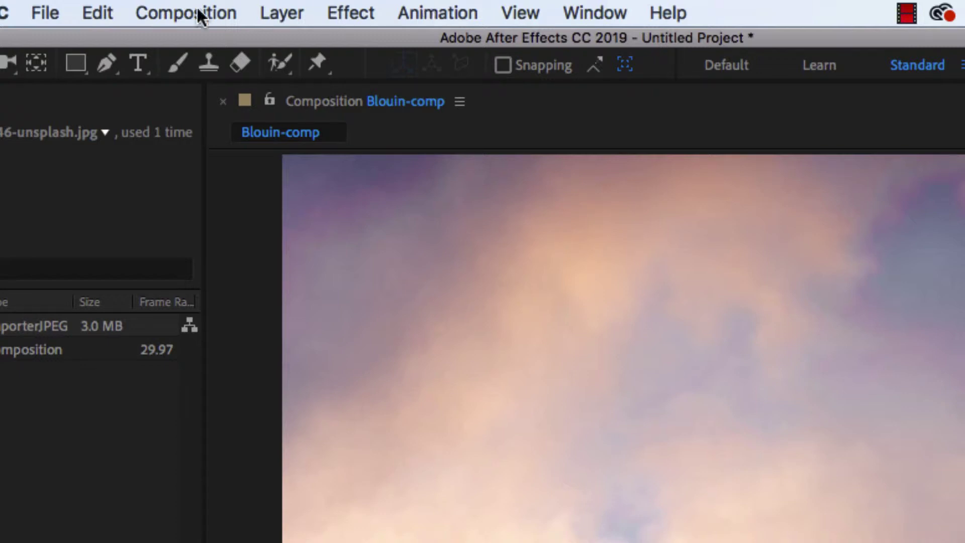
Create a 1920x1080 gray solid, Gray Solid 1, above the cloud photo via Layer > New > Solid.
left_click(286, 15)
mouse_move(293, 45)
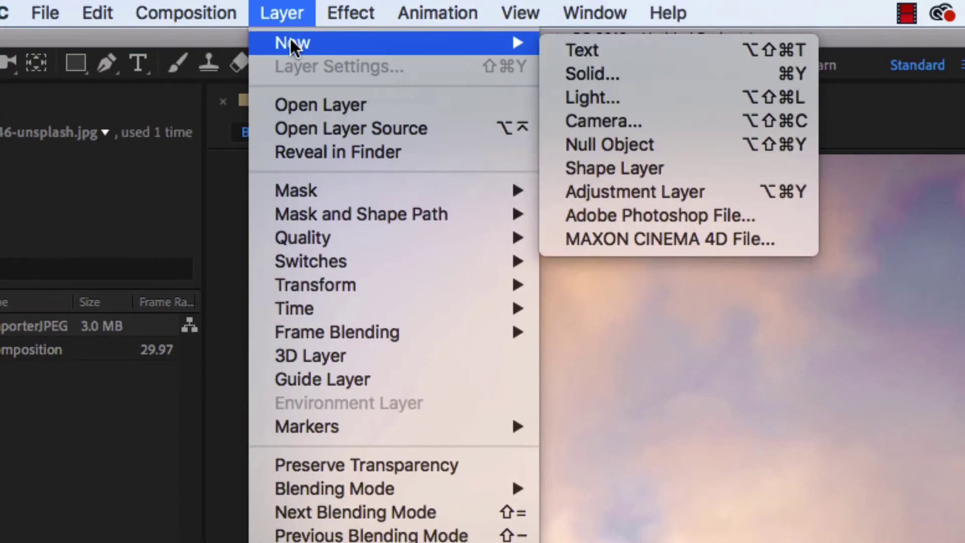
left_click(648, 75)
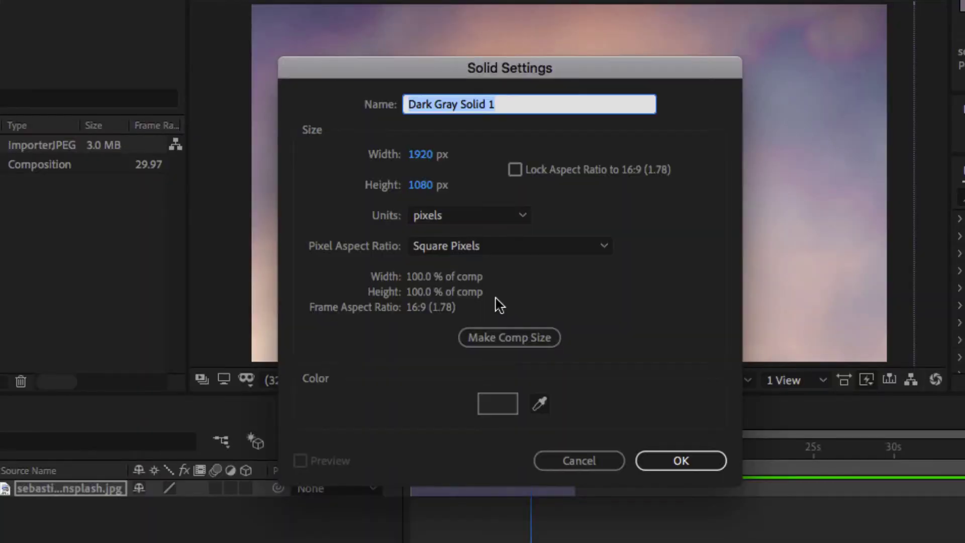
left_click(498, 403)
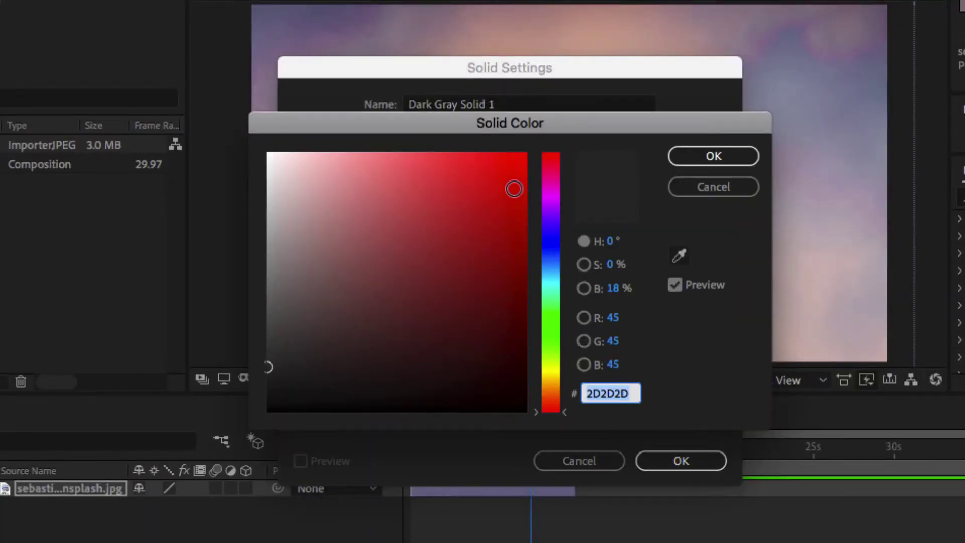
left_click(514, 188)
left_click(686, 158)
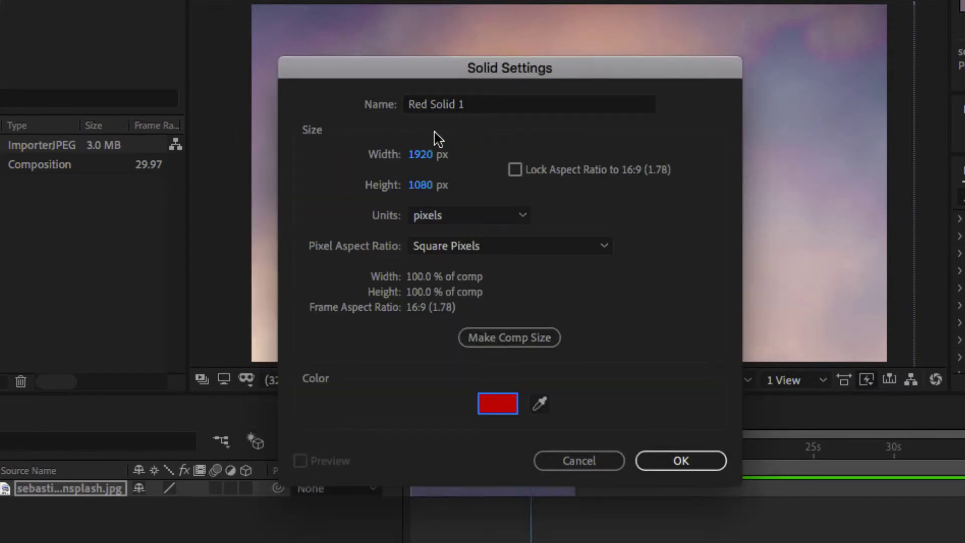
left_click(507, 405)
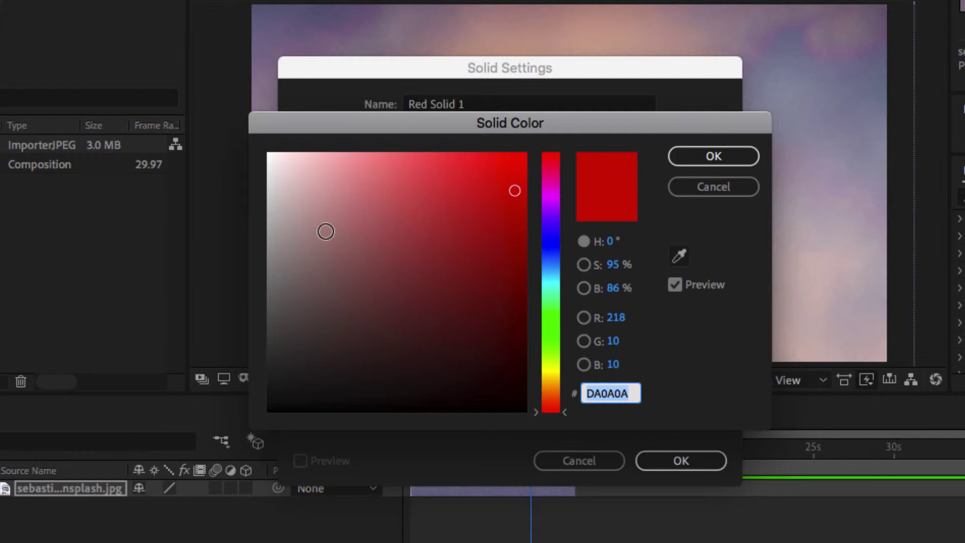
left_click_drag(273, 218, 266, 276)
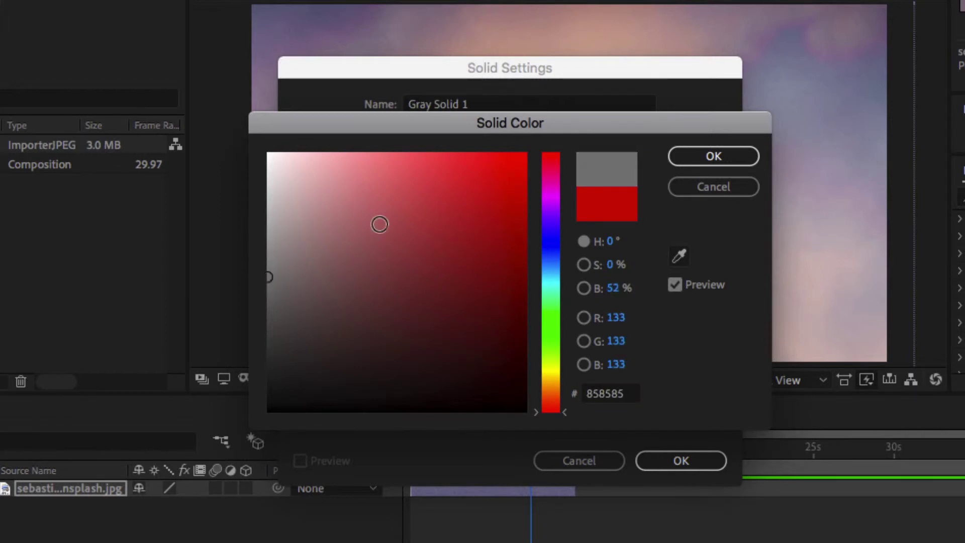
left_click(685, 160)
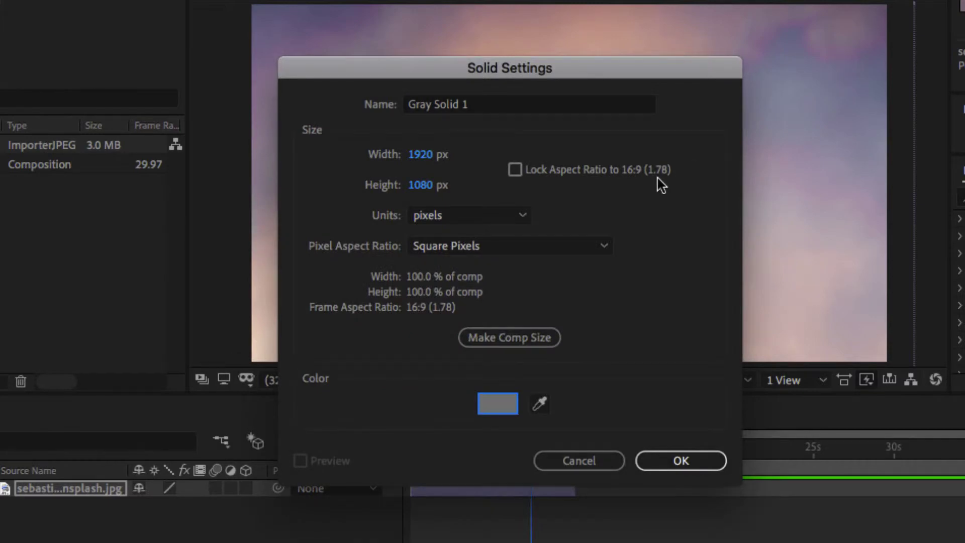
left_click(677, 461)
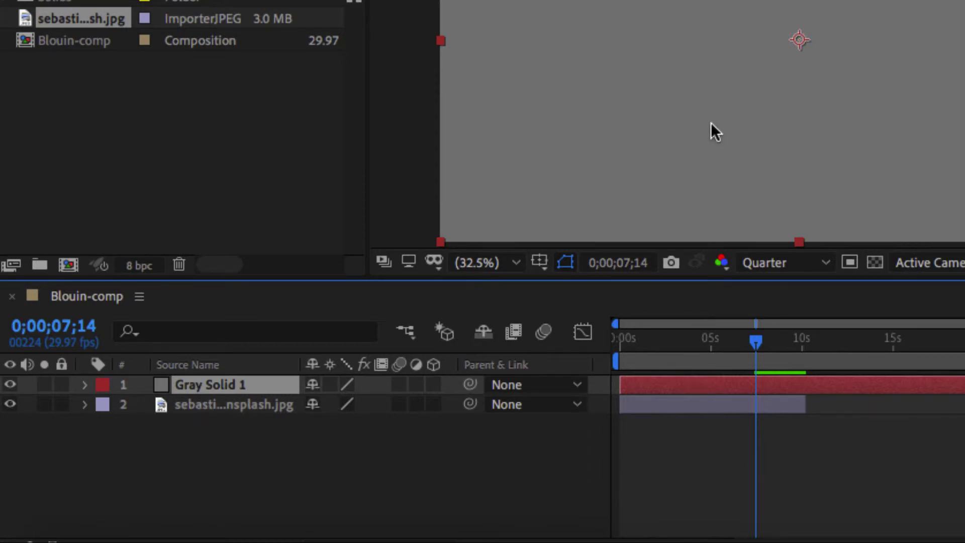
Make Gray Solid 1 start around 0;00;05;09, then scrub back to 2;14 to check.
left_click_drag(757, 345, 687, 351)
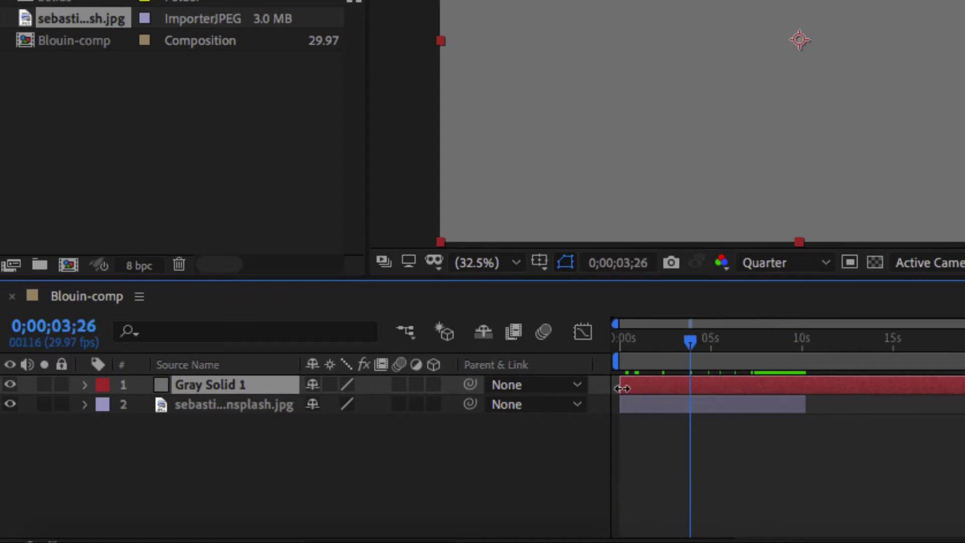
left_click_drag(620, 386, 785, 391)
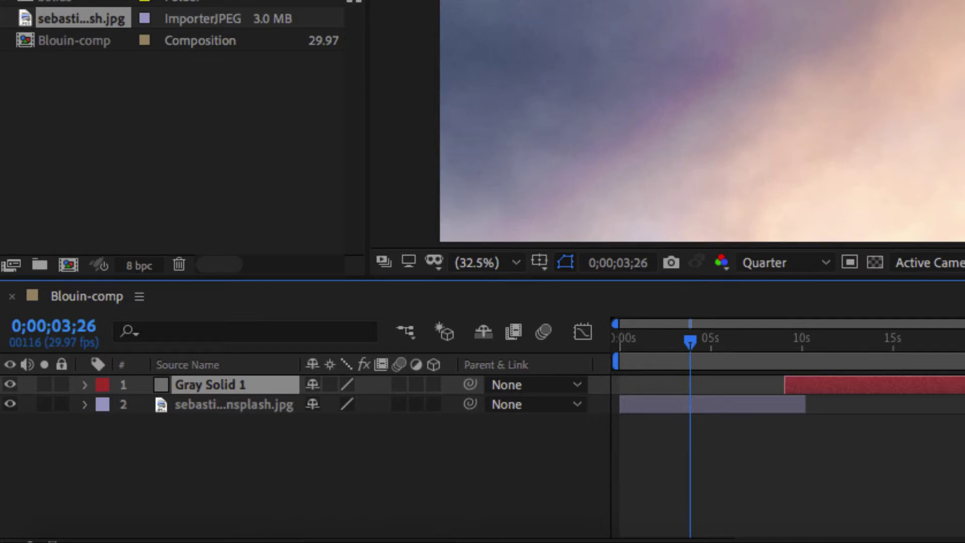
left_click_drag(964, 387, 922, 387)
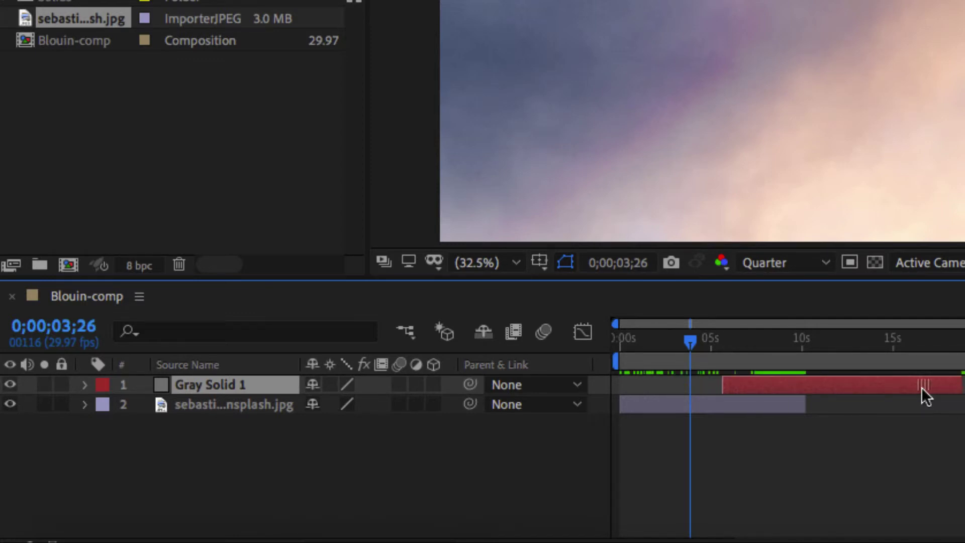
left_click_drag(693, 343, 719, 339)
left_click(667, 347)
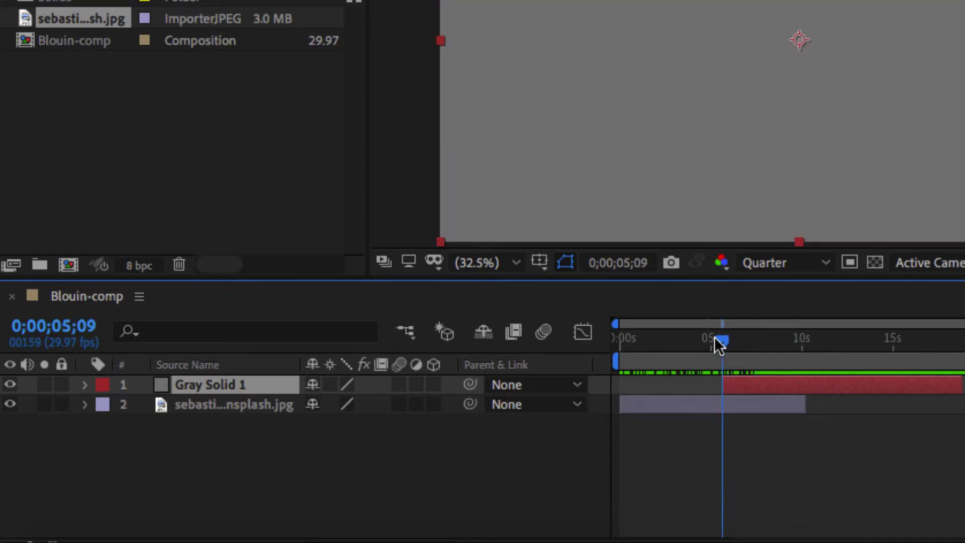
Show Gray Solid 1's Transform properties and add a 100% Opacity keyframe at 9;22.
left_click(84, 385)
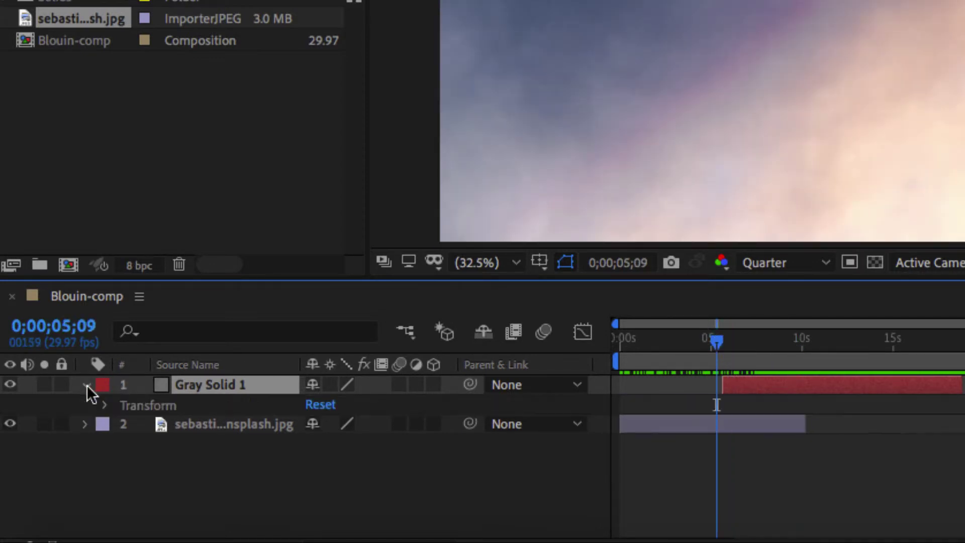
left_click(104, 405)
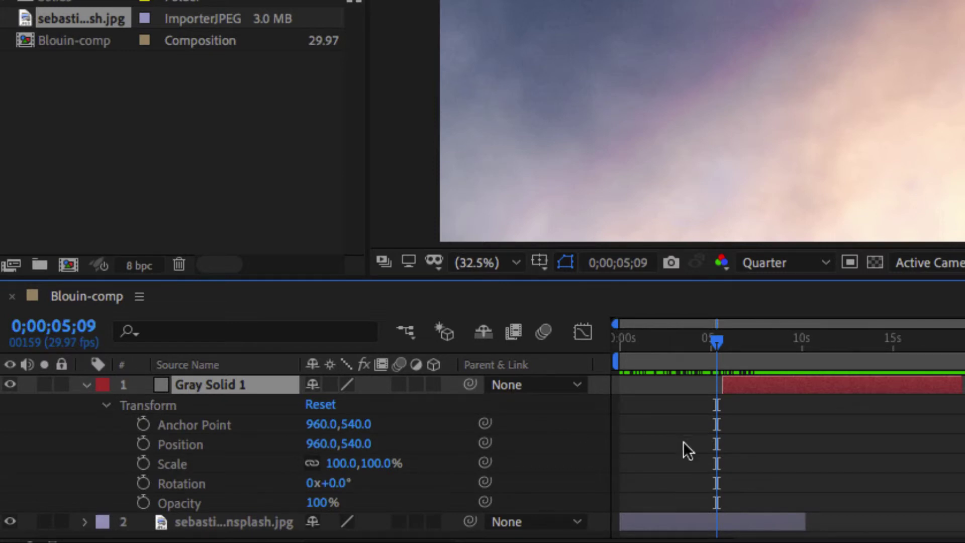
left_click_drag(718, 340, 725, 340)
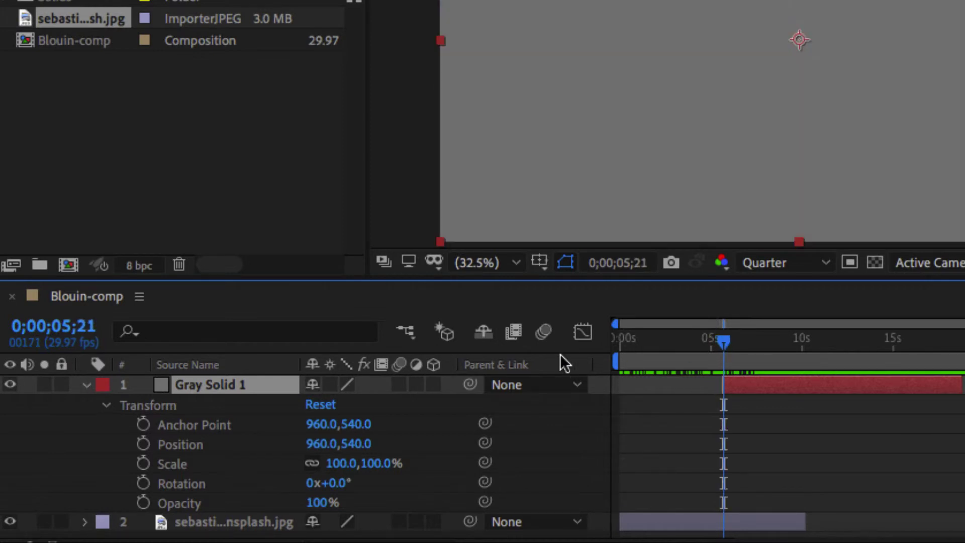
left_click(144, 503)
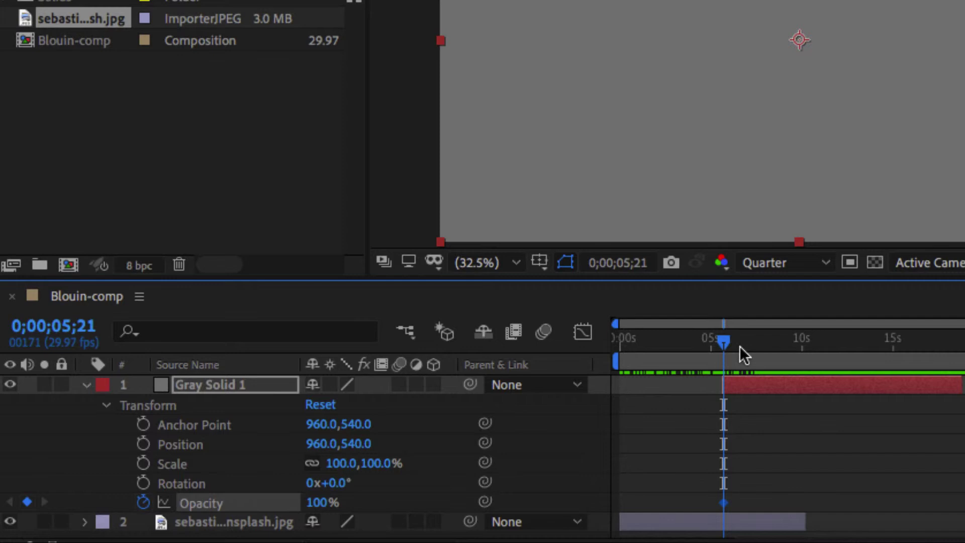
left_click_drag(724, 340, 798, 343)
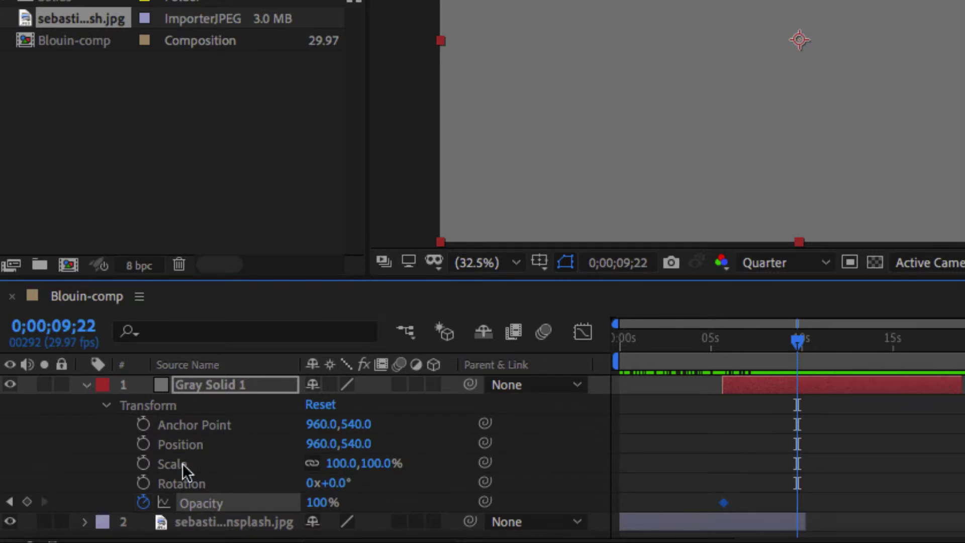
left_click(28, 501)
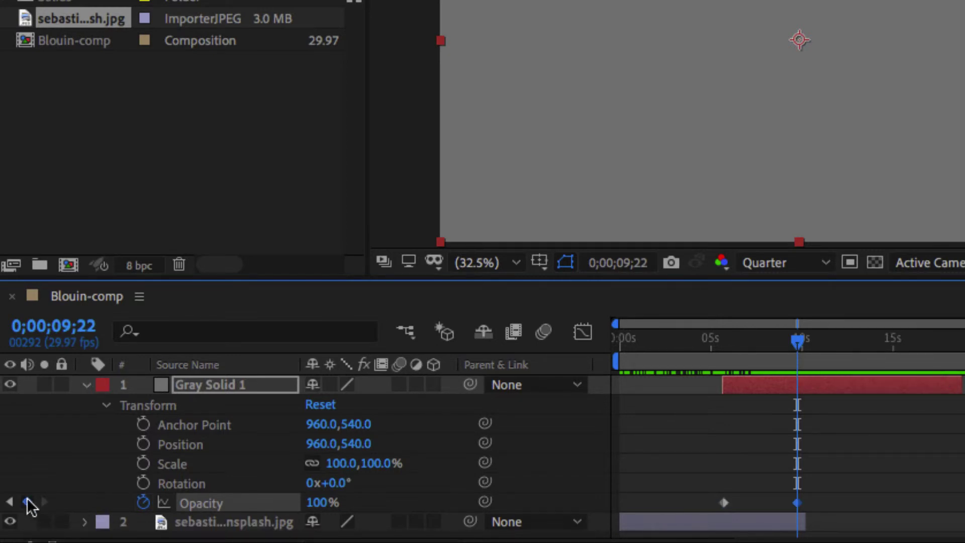
Key 0% Opacity at about 5;11, delete the leftover 5;21 keyframe, and preview the fade.
left_click_drag(799, 344, 725, 343)
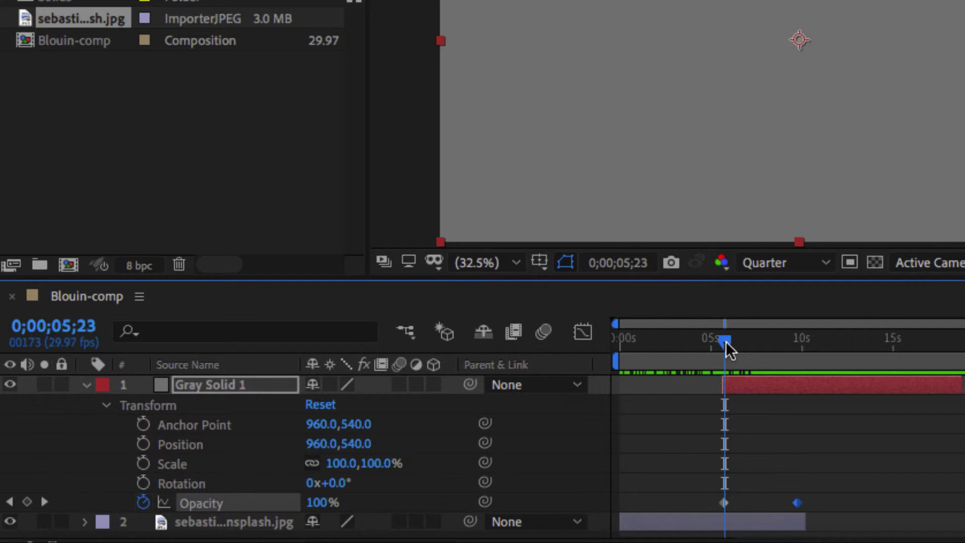
mouse_move(728, 349)
left_mouse_down()
mouse_move(799, 351)
mouse_move(718, 353)
left_mouse_up()
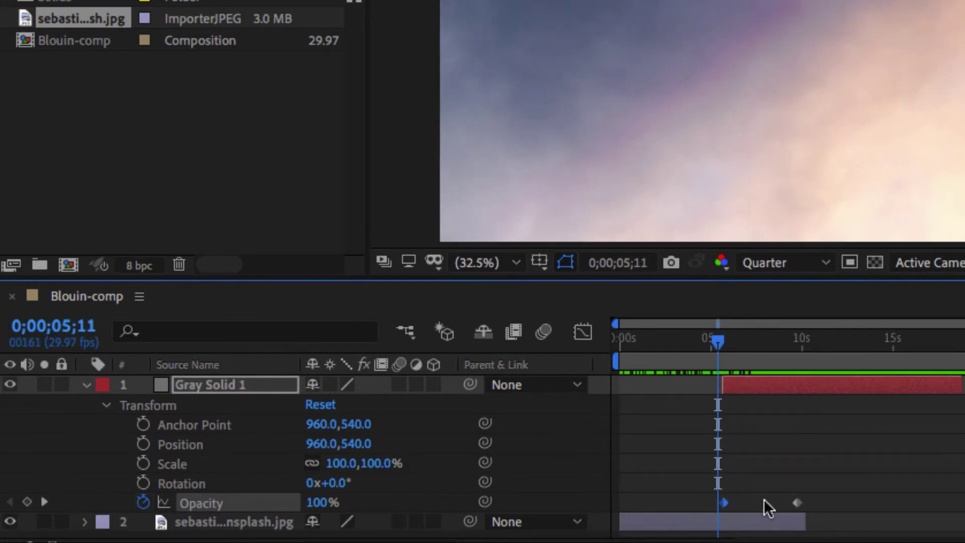
left_click(314, 503)
type("0")
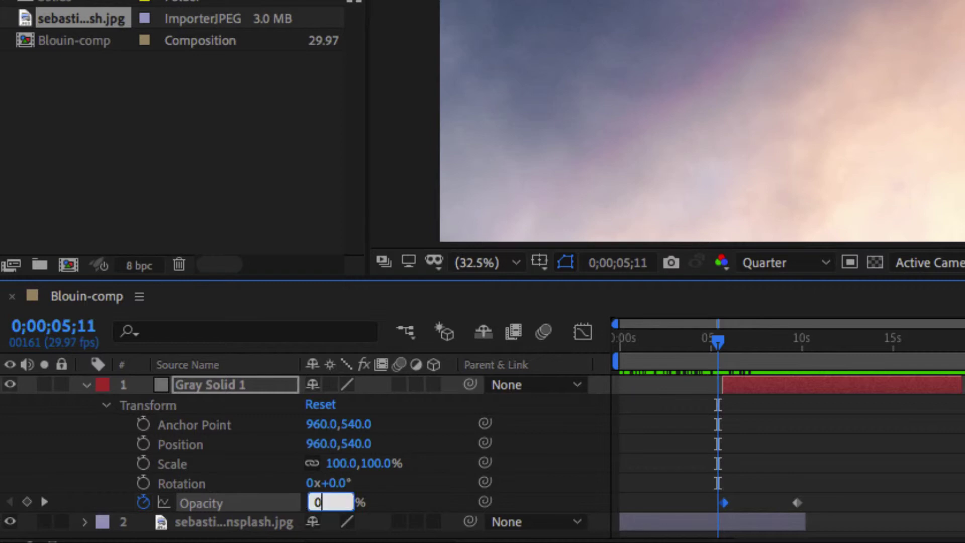
key("Return")
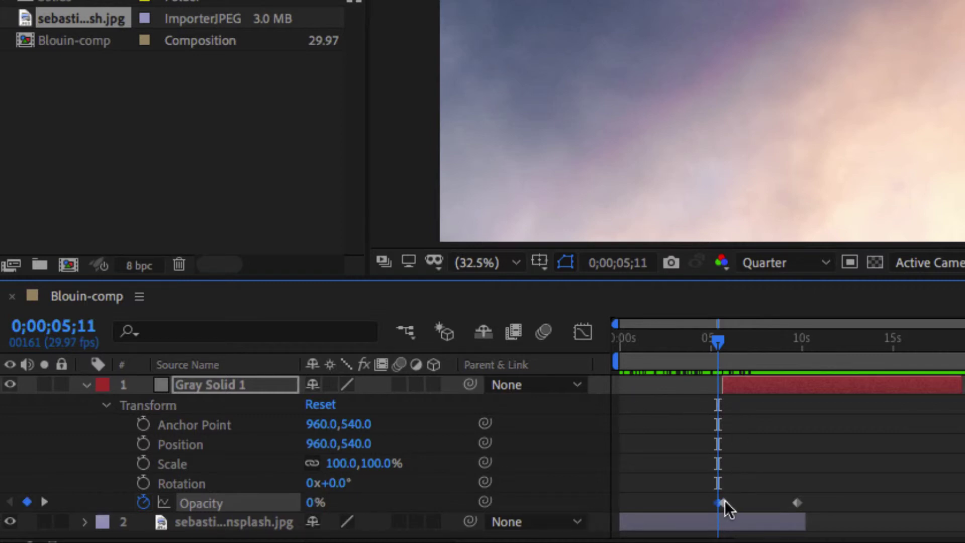
mouse_move(724, 502)
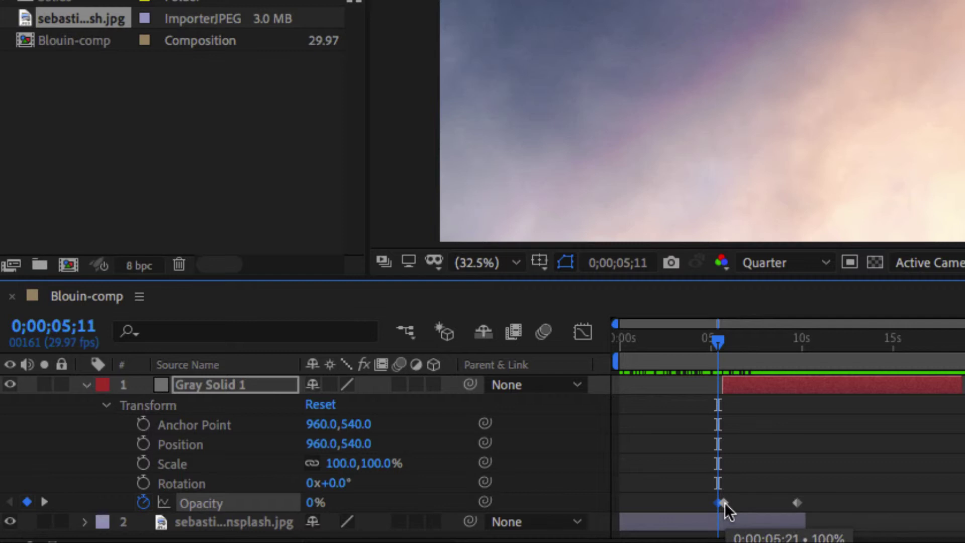
left_click(725, 503)
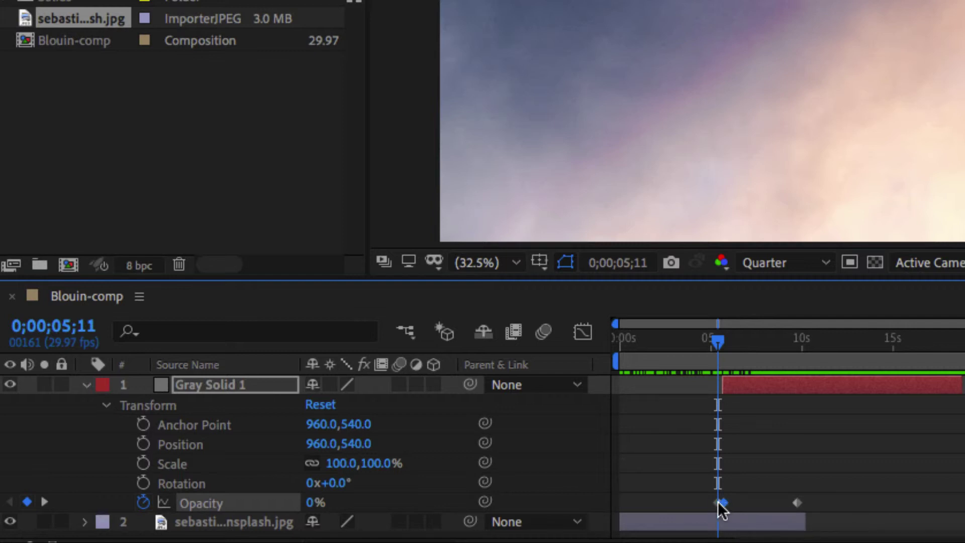
key("Delete")
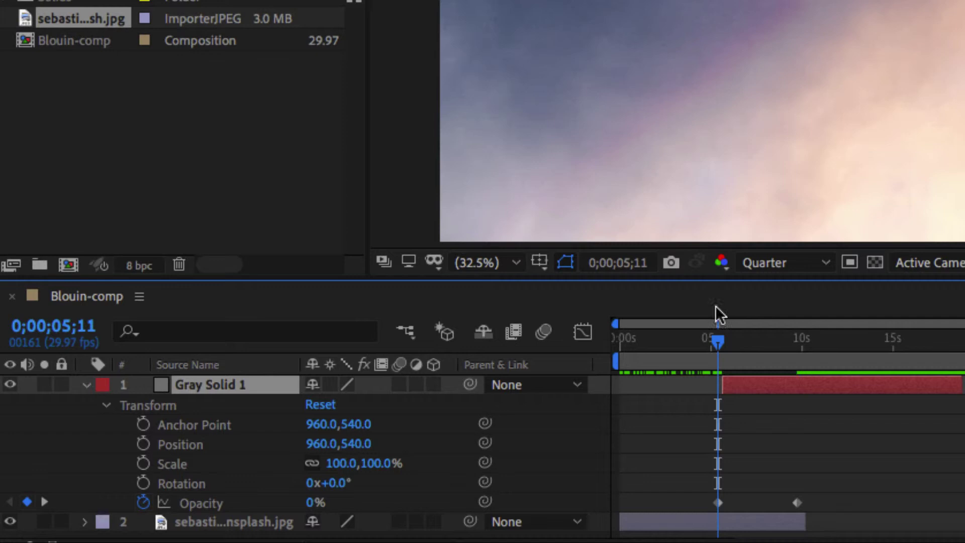
left_click_drag(719, 342, 770, 357)
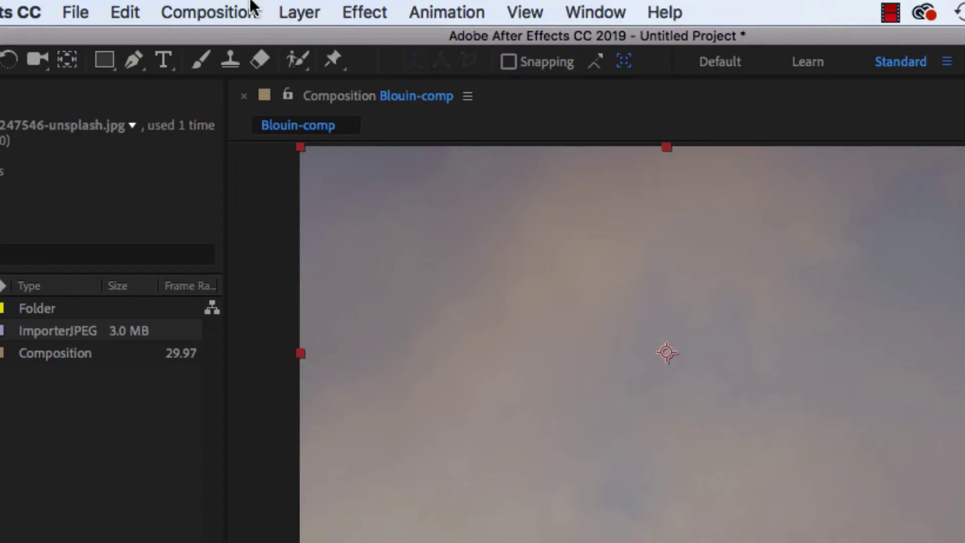
Create a royal blue solid (0E4DD7, hue 221°) named Royal Blue Solid 1.
left_click(283, 5)
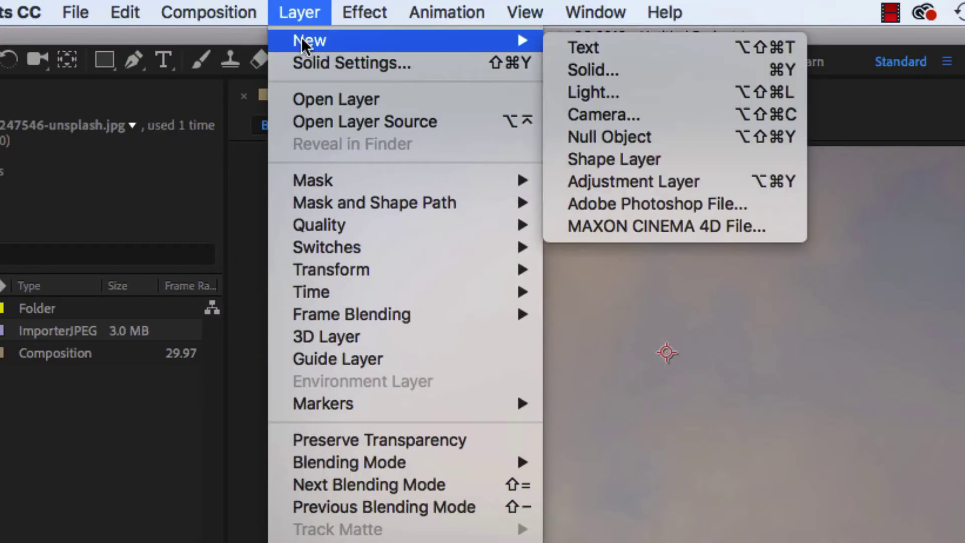
mouse_move(525, 41)
left_click(586, 69)
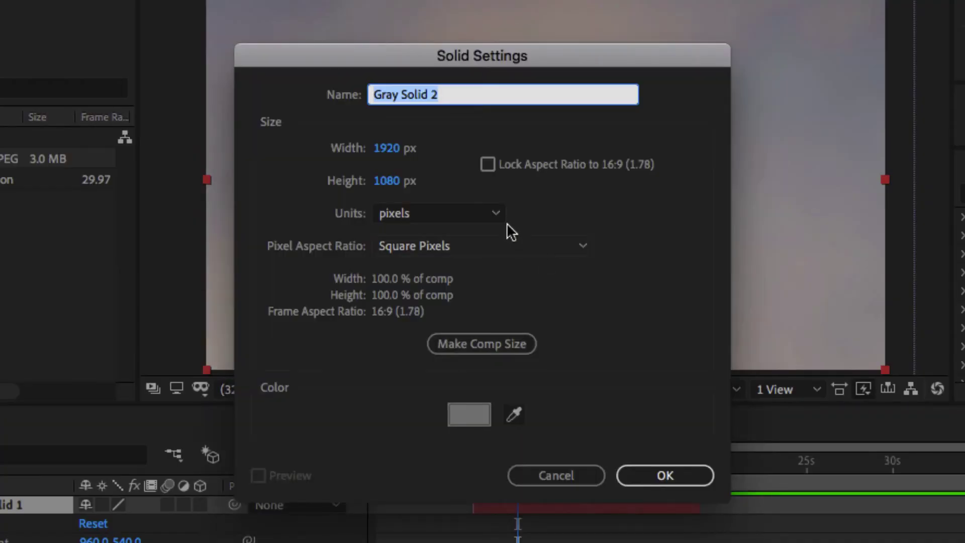
left_click(470, 415)
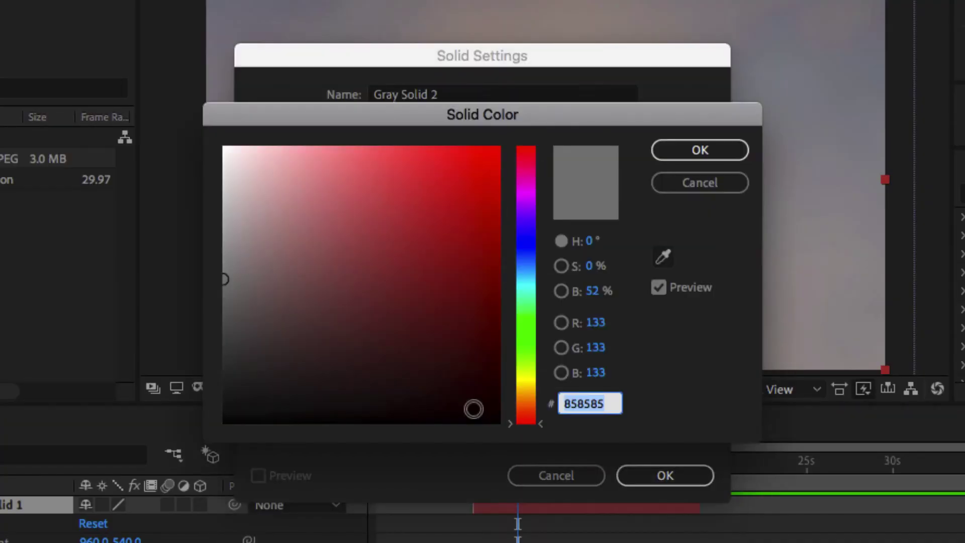
left_click(523, 253)
left_click(483, 188)
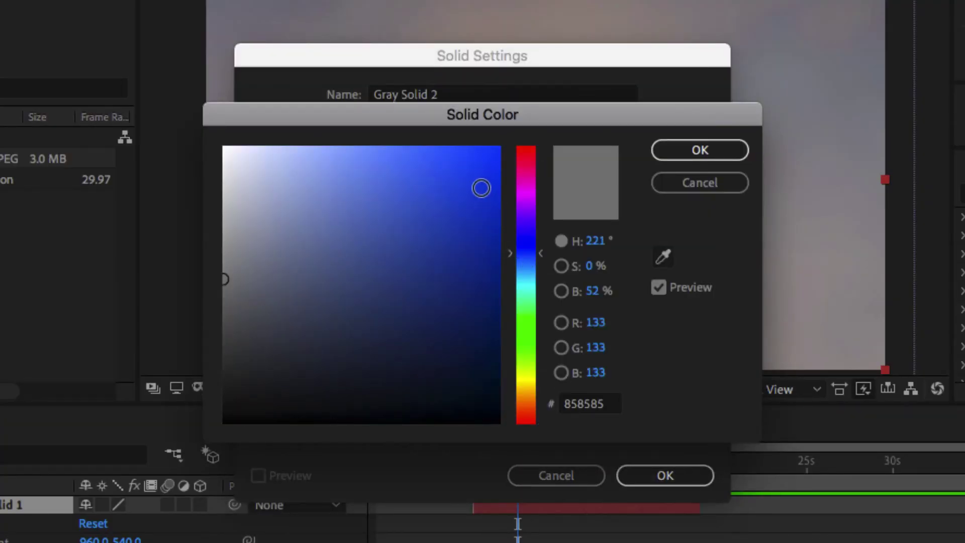
left_click(685, 151)
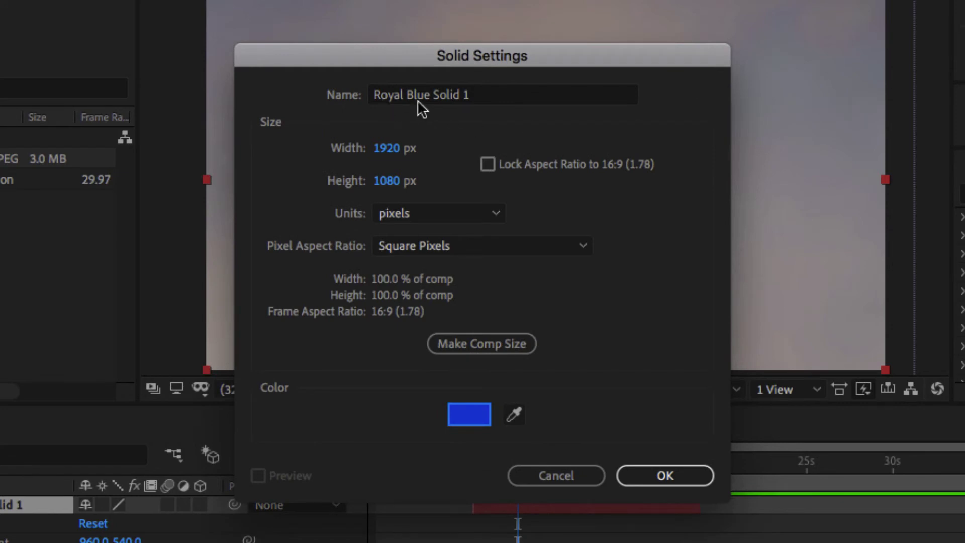
left_click_drag(477, 93, 348, 80)
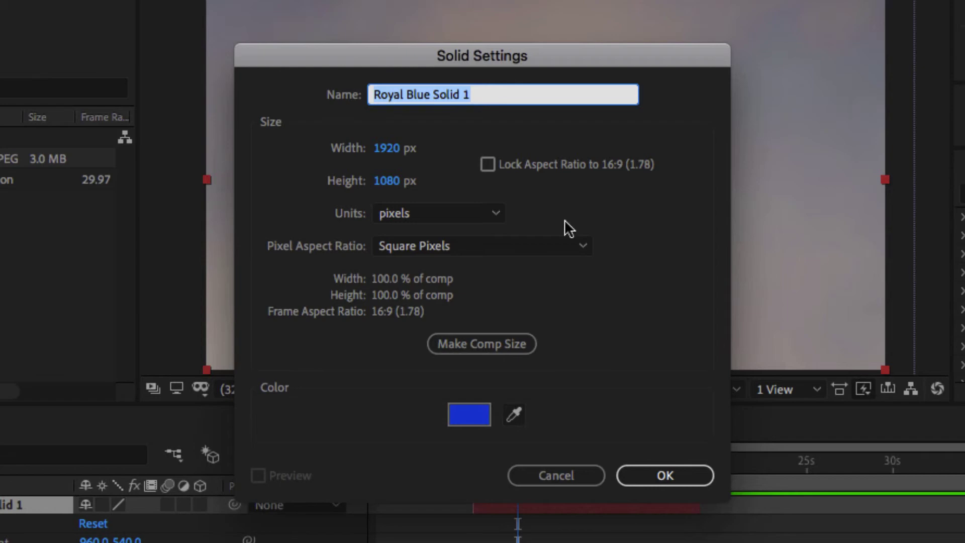
left_click(645, 218)
left_click(684, 475)
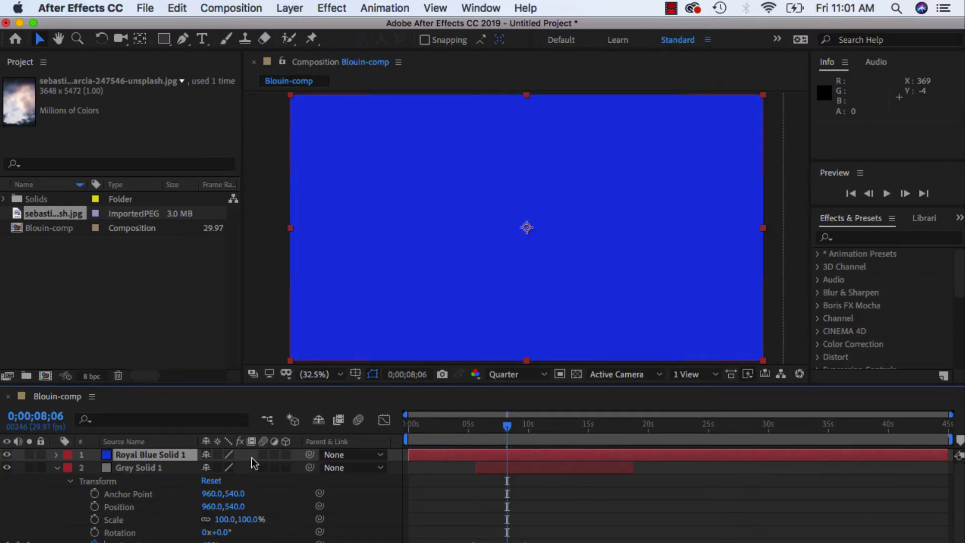
Trim Royal Blue Solid 1 to run from 0;00;13;14 to 0;00;25;11.
left_click_drag(407, 455, 568, 458)
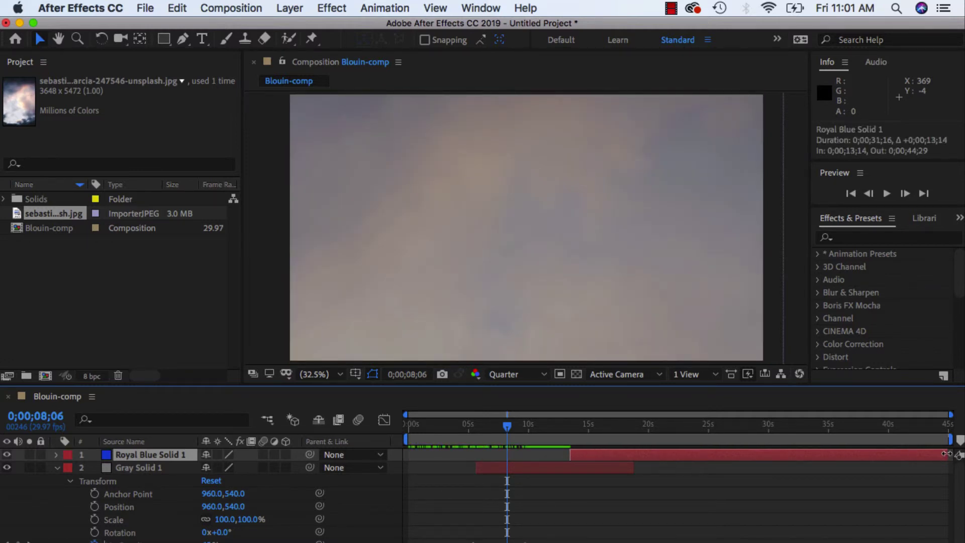
left_click_drag(947, 454, 716, 459)
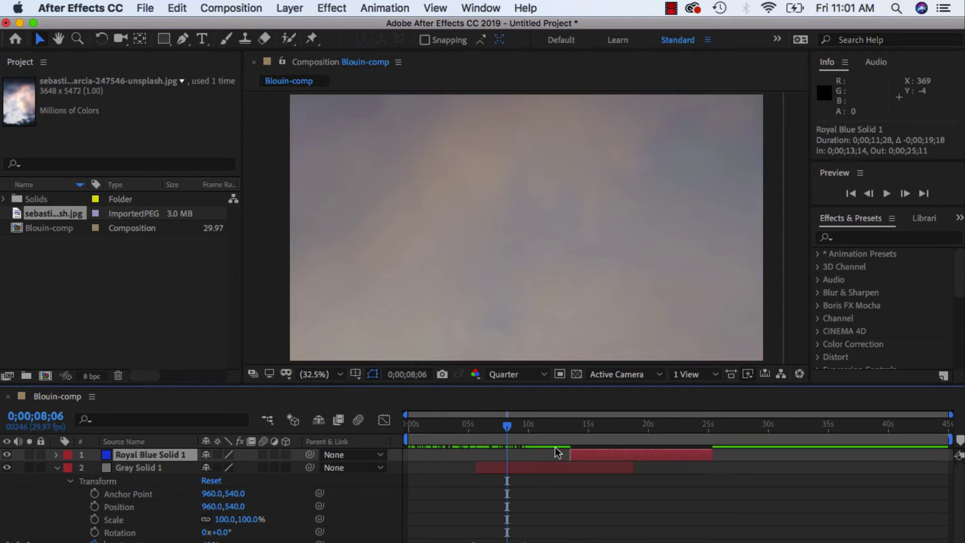
left_click_drag(509, 430, 572, 430)
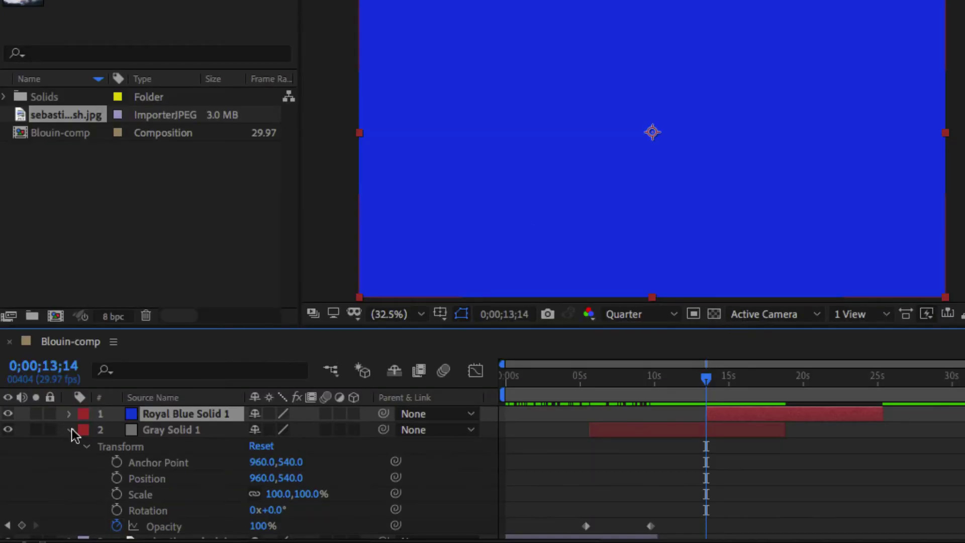
Keyframe Royal Blue Solid 1's Opacity at 0% at 13;14 and 100% at 18;14.
left_click(71, 430)
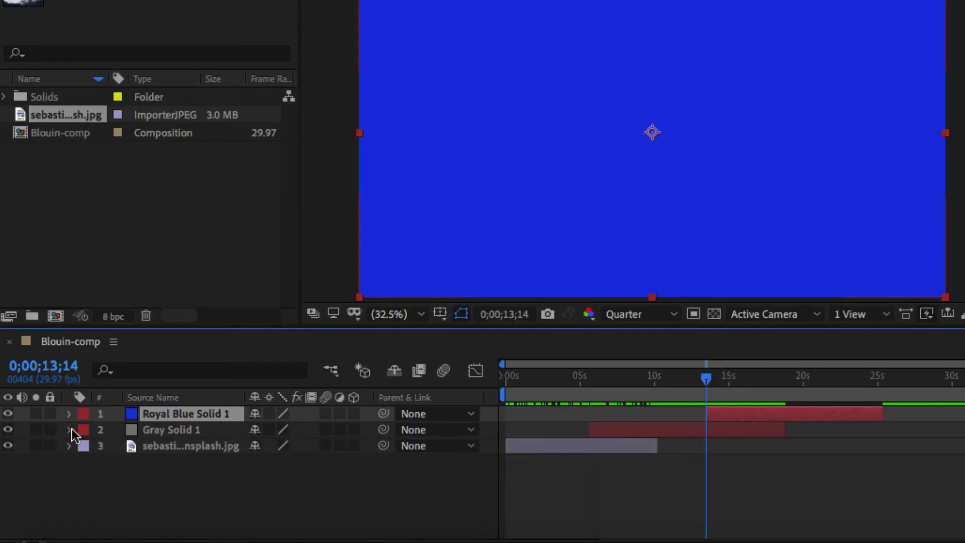
left_click(70, 414)
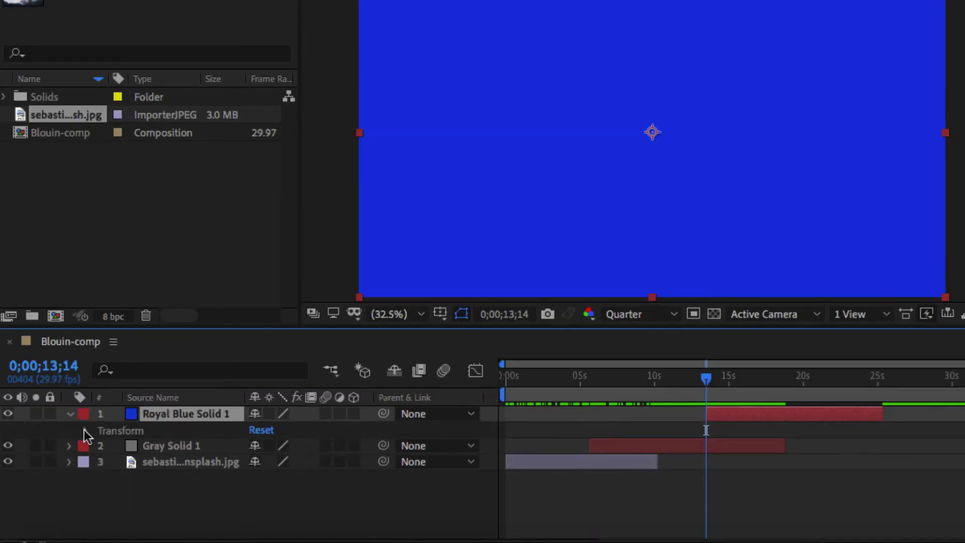
left_click(86, 432)
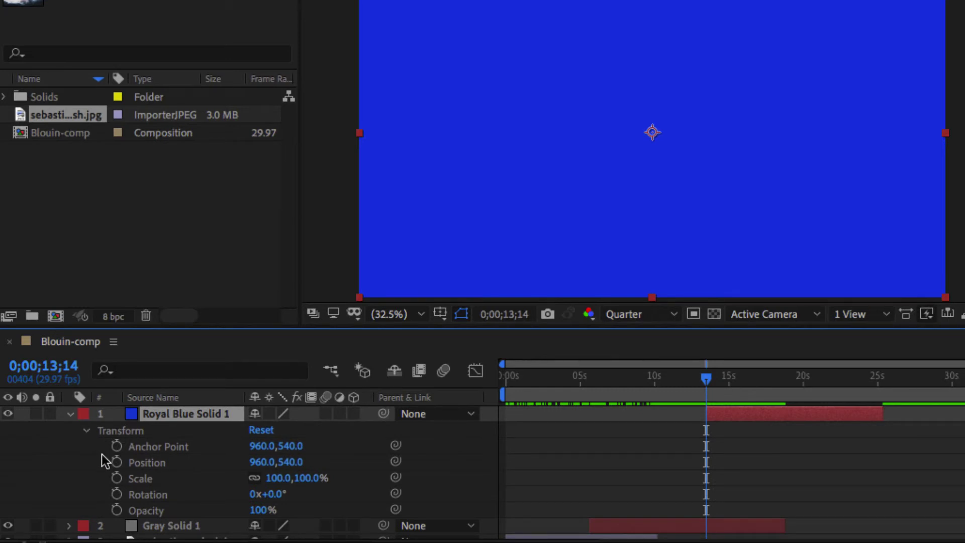
left_click(116, 511)
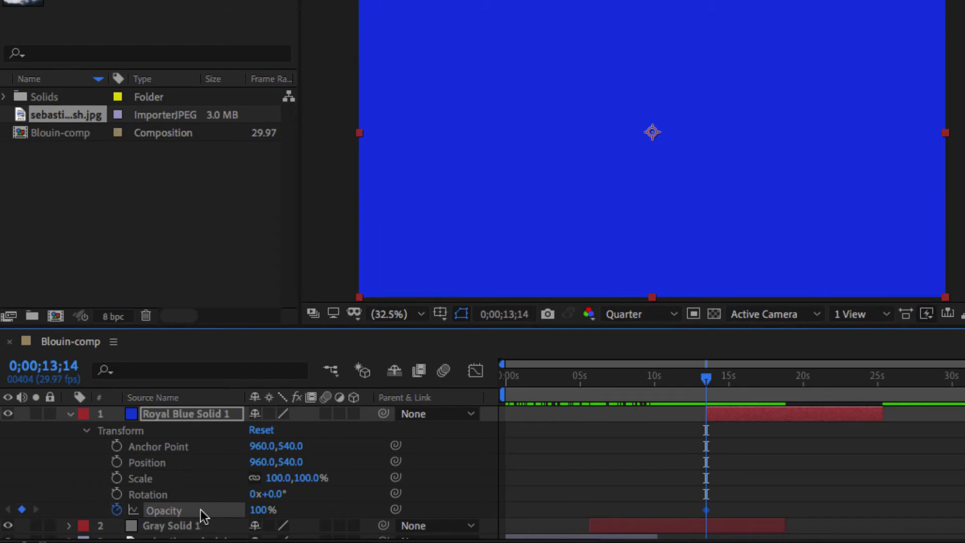
left_click(260, 511)
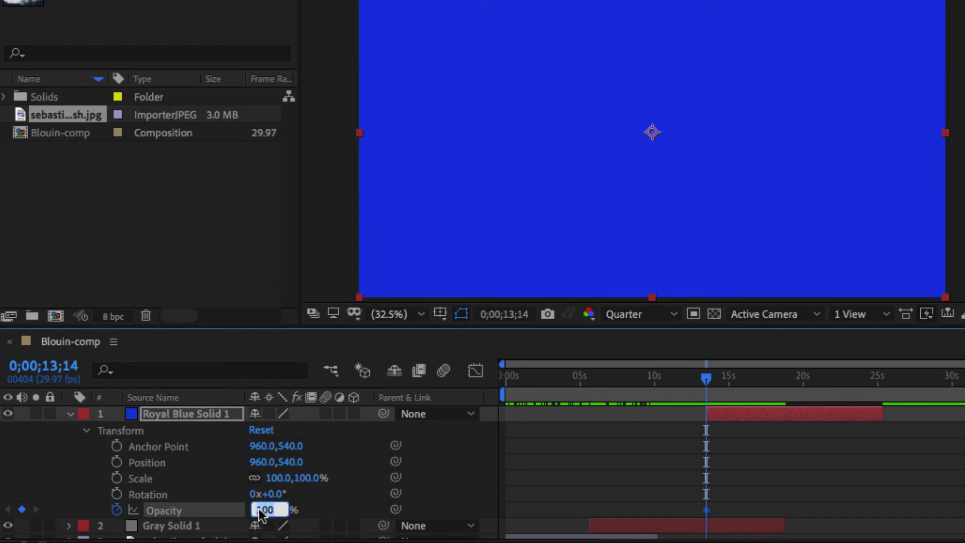
type("0")
key("Return")
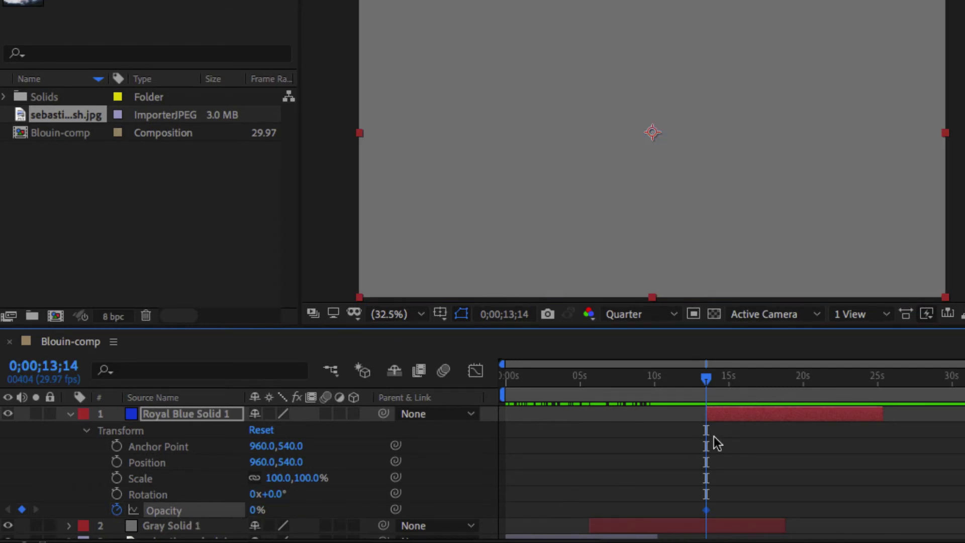
left_click_drag(707, 385, 781, 385)
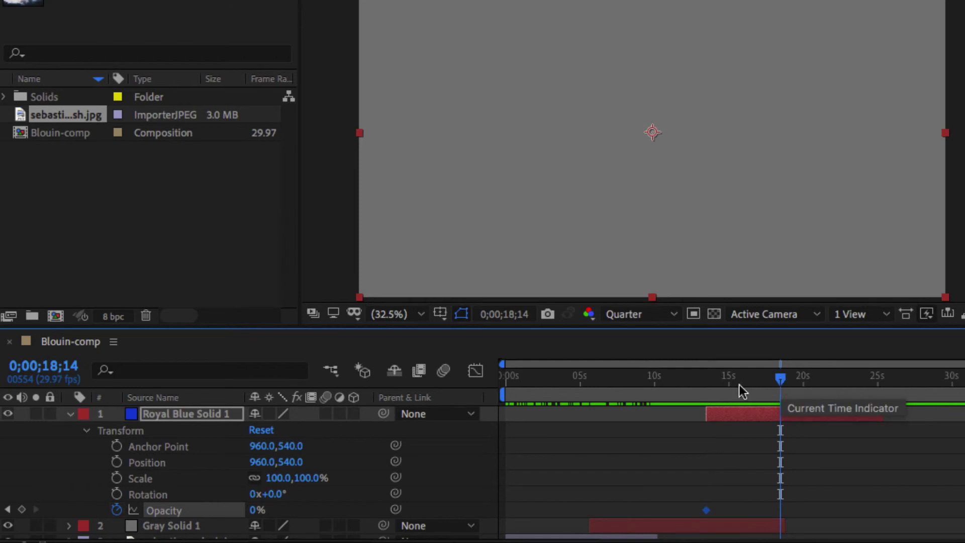
left_click(256, 509)
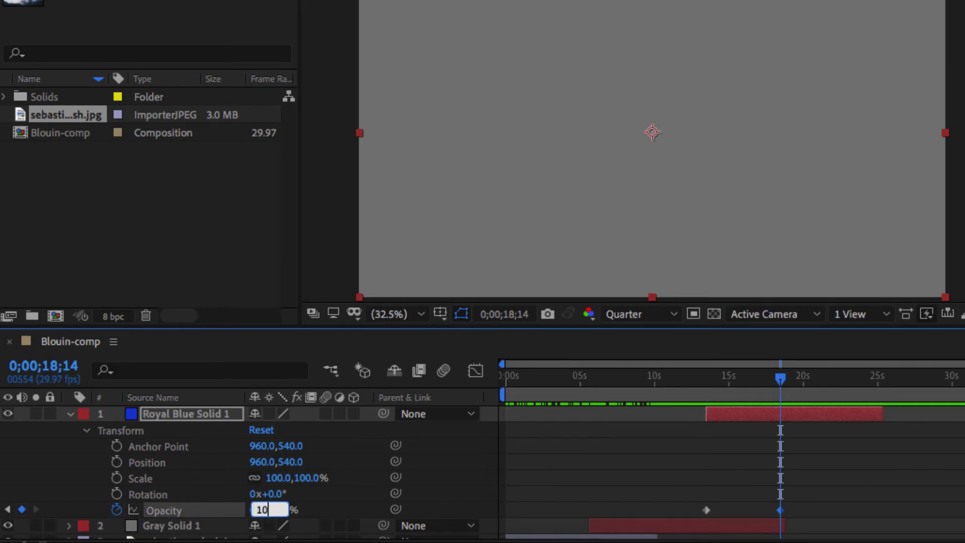
key("Return")
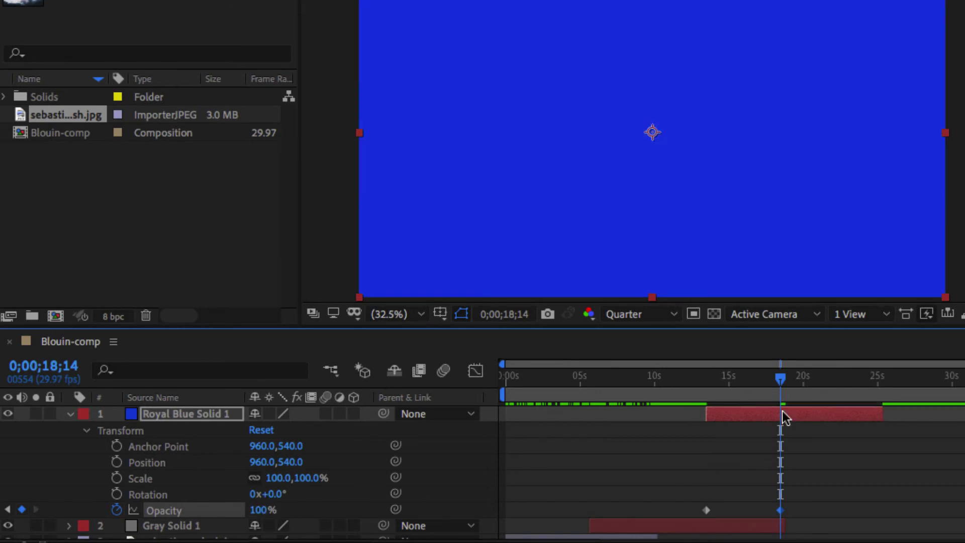
left_click_drag(782, 387, 807, 387)
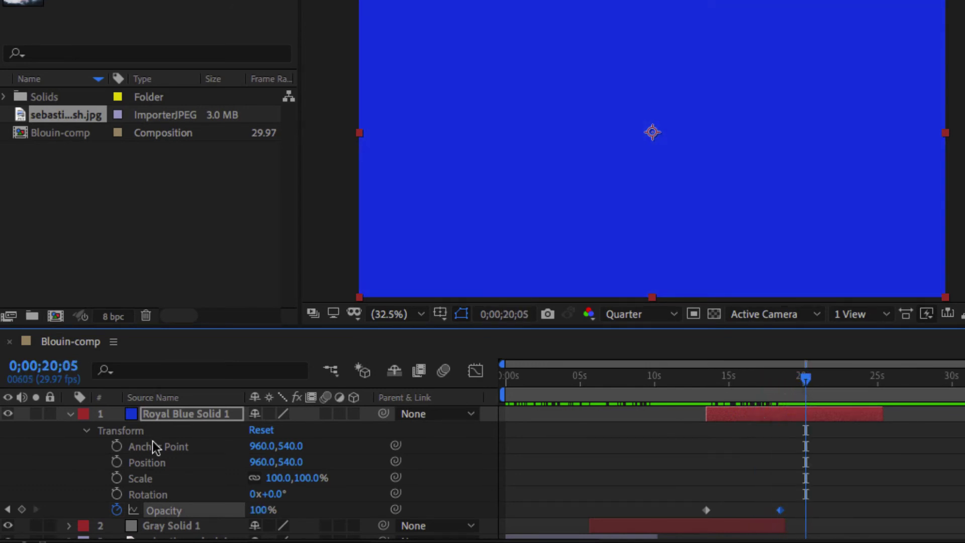
Collapse Royal Blue Solid 1's Transform properties and scrub through the composition to preview it.
left_click(85, 430)
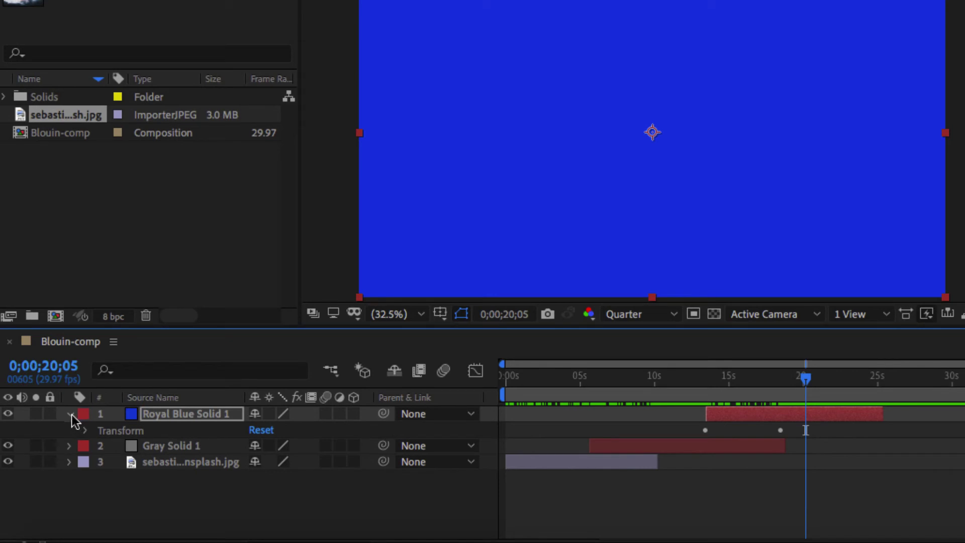
left_click(71, 415)
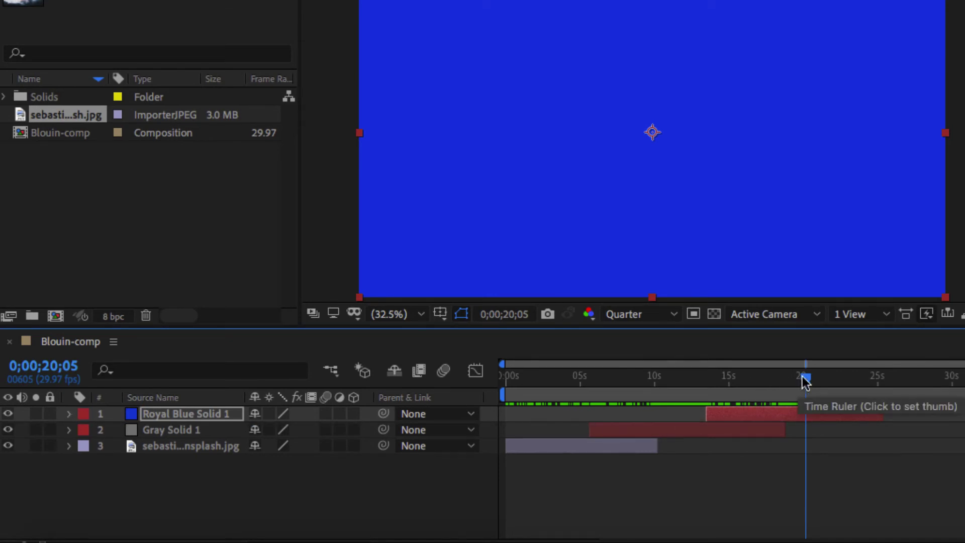
left_click_drag(804, 378, 867, 397)
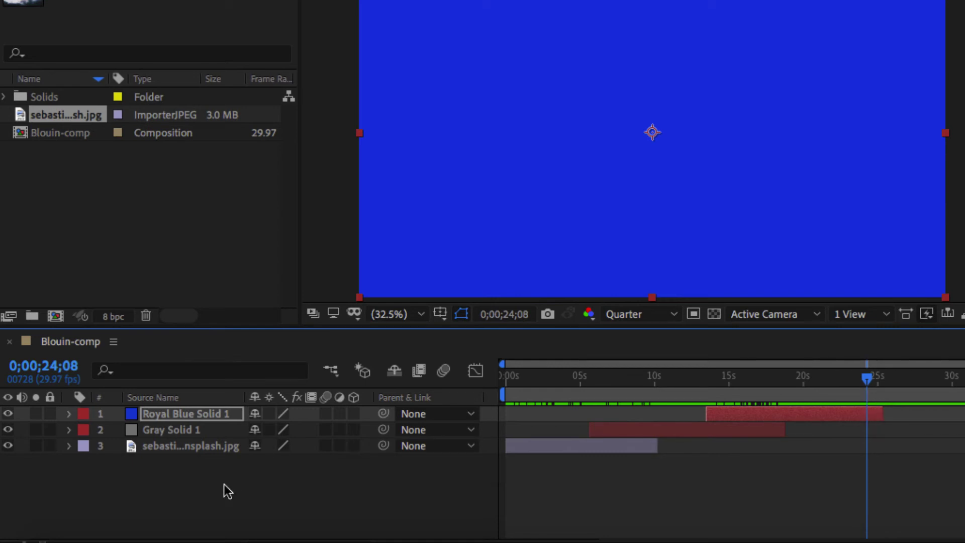
Show and select the Opacity and Position keyframes on all three layers, then hide them.
key("t")
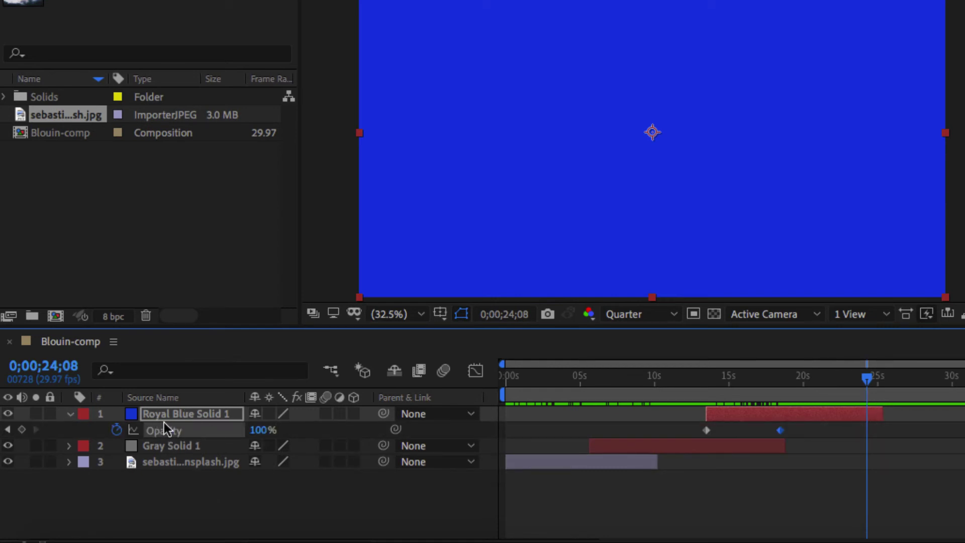
left_click(167, 448)
key("t")
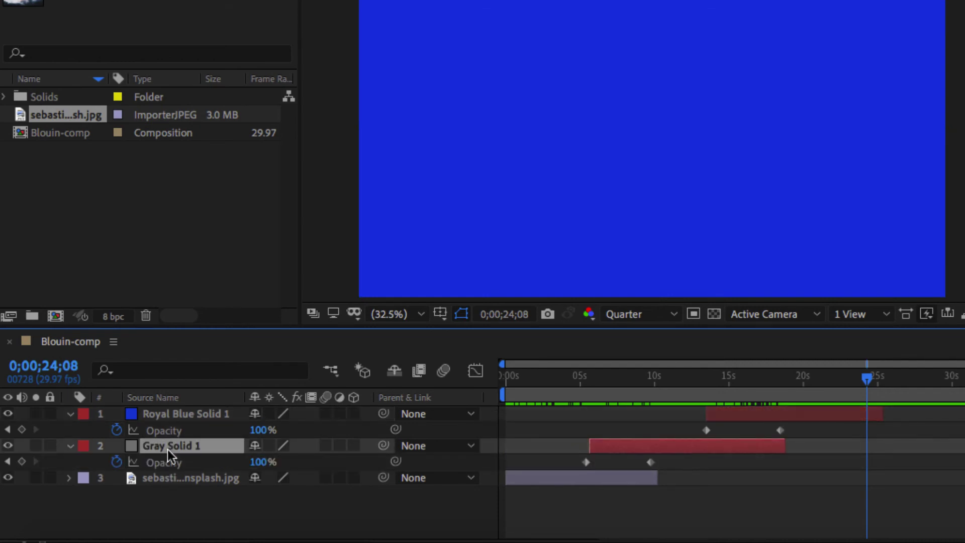
left_click(173, 482)
key("p")
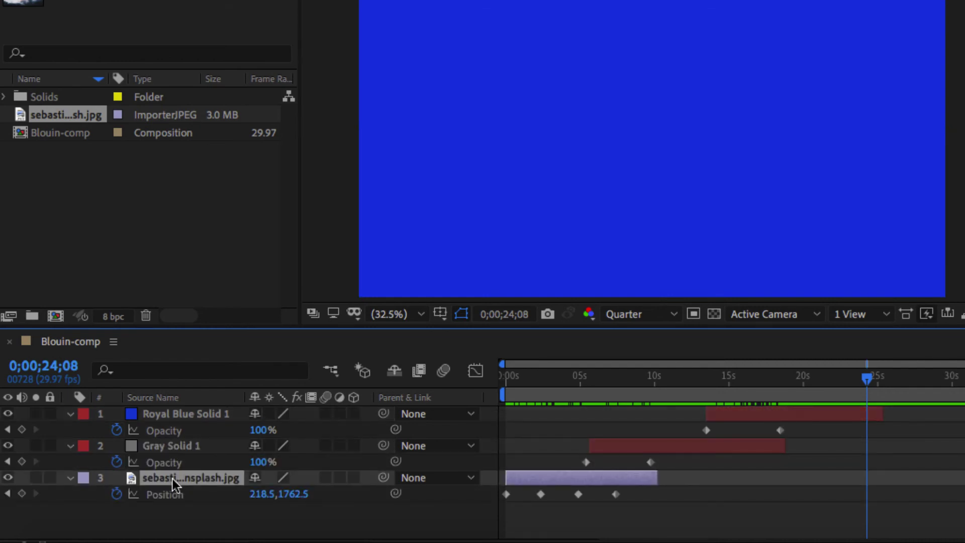
left_click(175, 433)
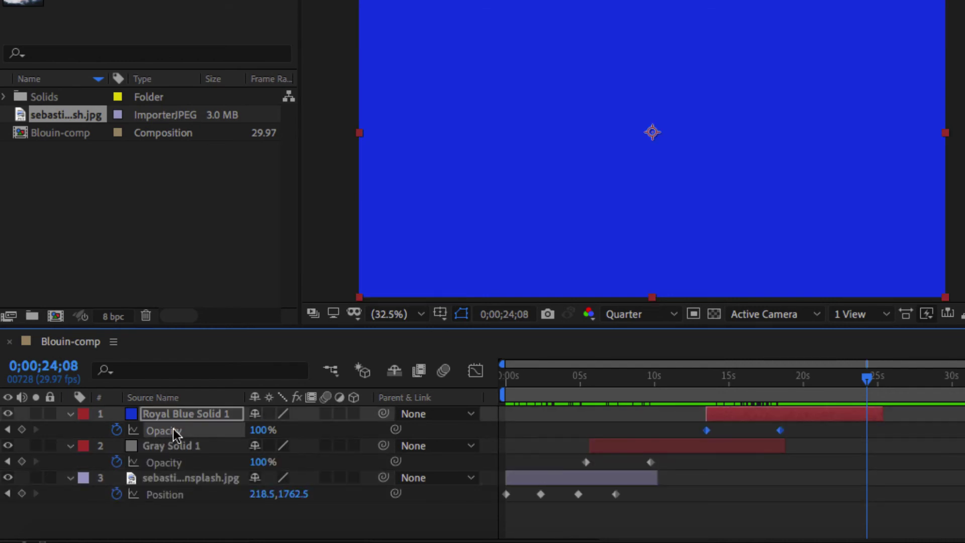
left_click(176, 464)
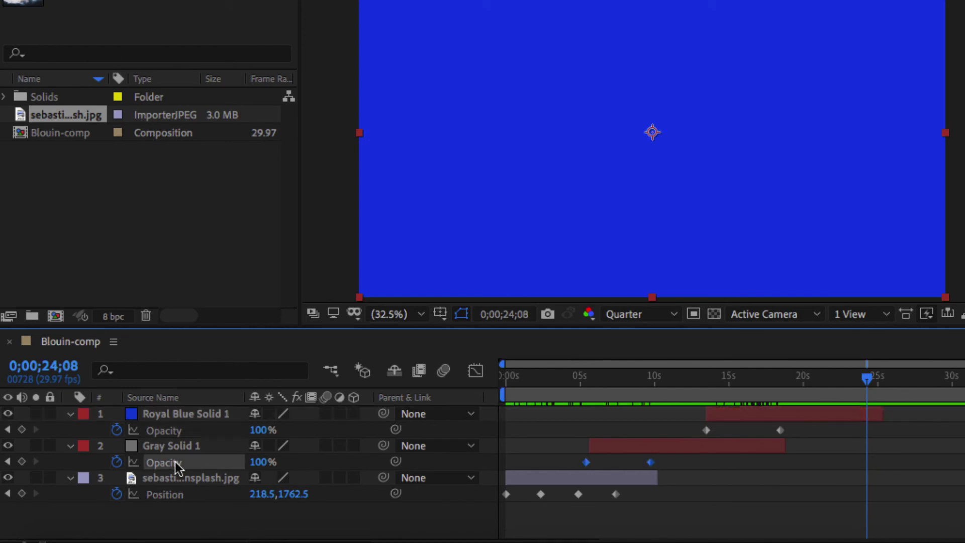
left_click(180, 494)
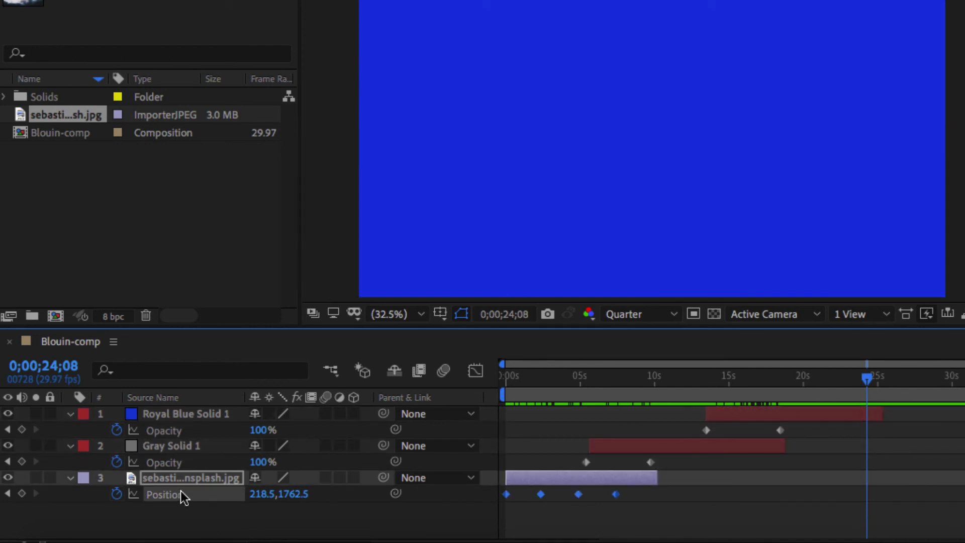
key("u")
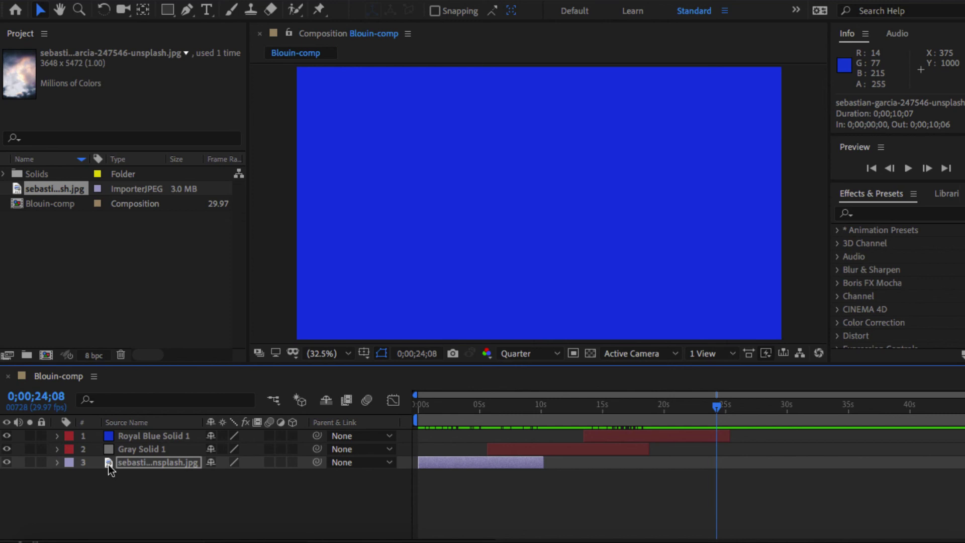
Move the cloud photo layer from third place to the top of the layer stack.
left_click_drag(110, 467, 111, 432)
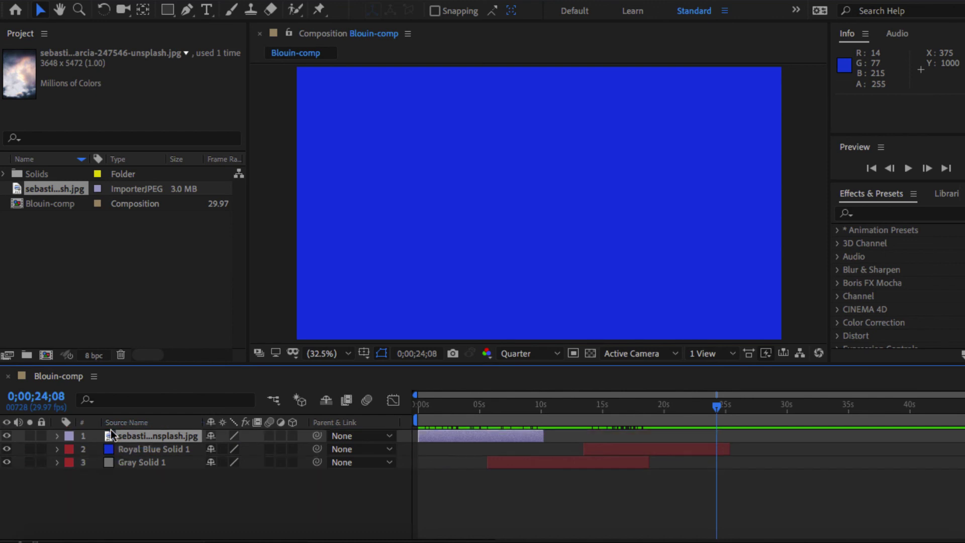